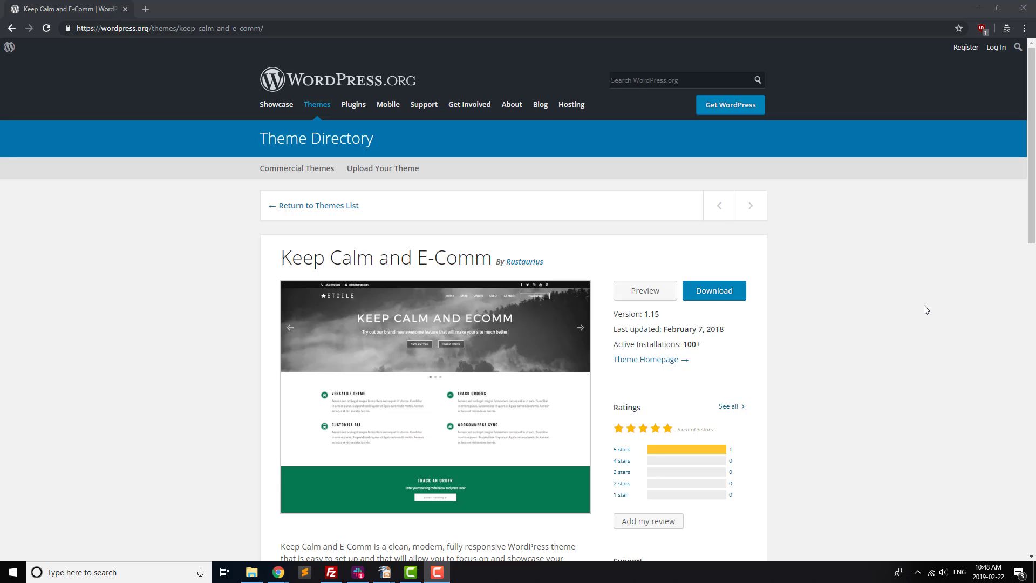
Read through the Keep Calm and E-Comm theme's description on its WordPress.org directory page.
{"action": "scroll", "coordinate": [924, 305], "scroll_direction": "down", "scroll_amount": 1}
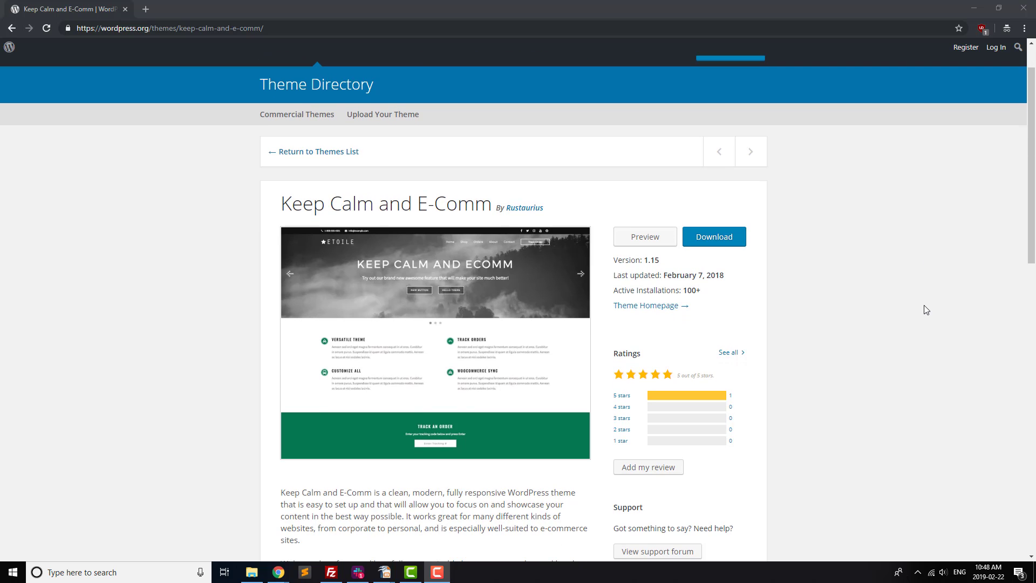
{"action": "scroll", "coordinate": [923, 306], "scroll_direction": "down", "scroll_amount": 2}
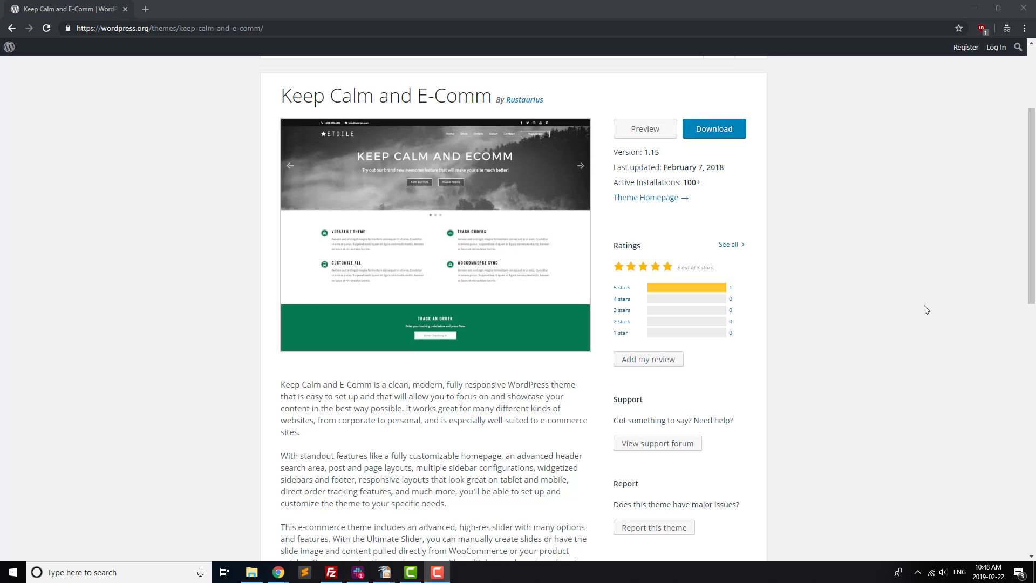
{"action": "scroll", "coordinate": [924, 306], "scroll_direction": "down", "scroll_amount": 2}
{"action": "scroll", "coordinate": [923, 305], "scroll_direction": "down", "scroll_amount": 2}
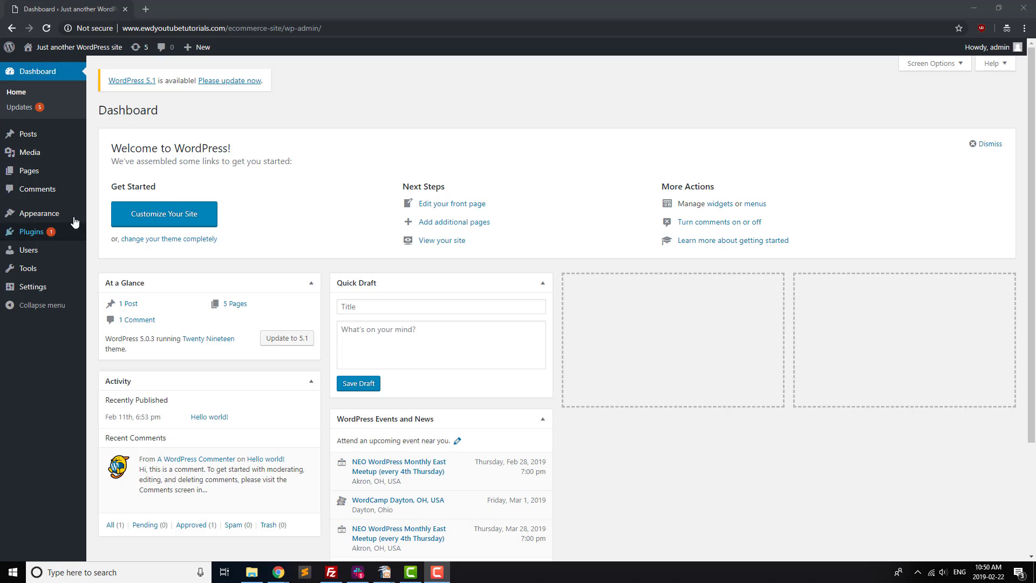
Search for "keep calm and e-comm" among the themes that can be added to the site.
{"action": "mouse_move", "coordinate": [59, 214]}
{"action": "left_click", "coordinate": [109, 214]}
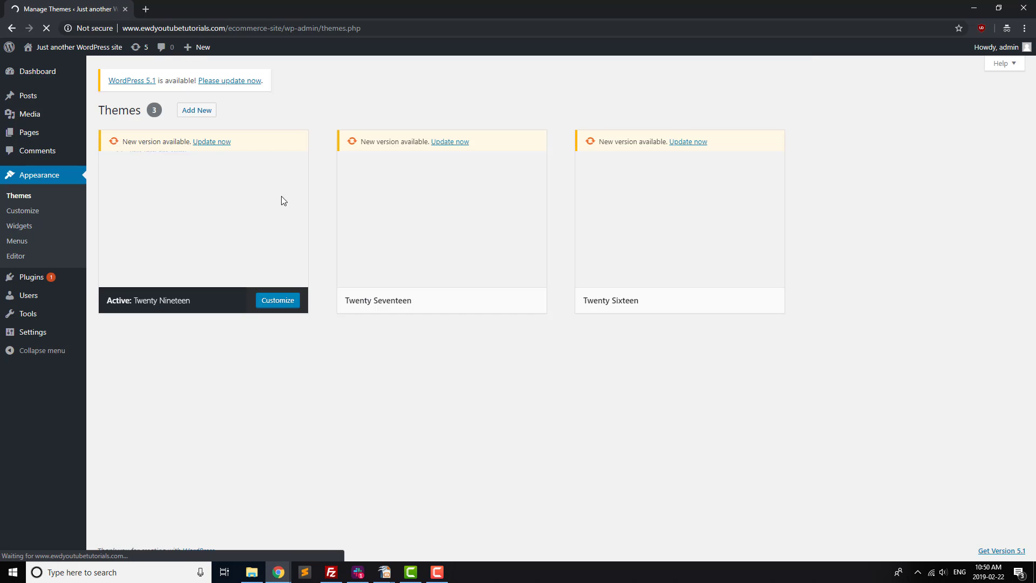
{"action": "left_click", "coordinate": [204, 115]}
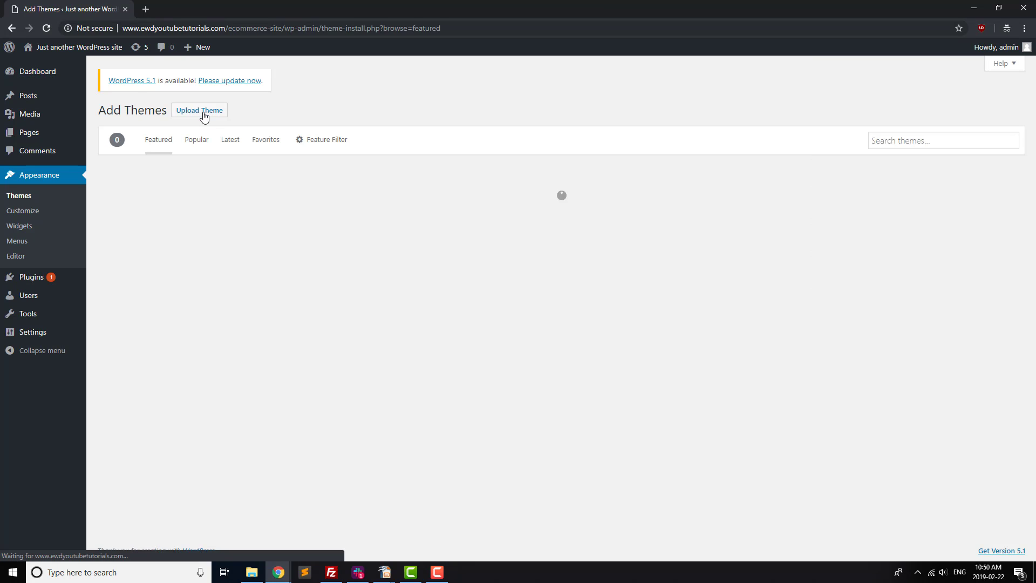
{"action": "left_click", "coordinate": [896, 140]}
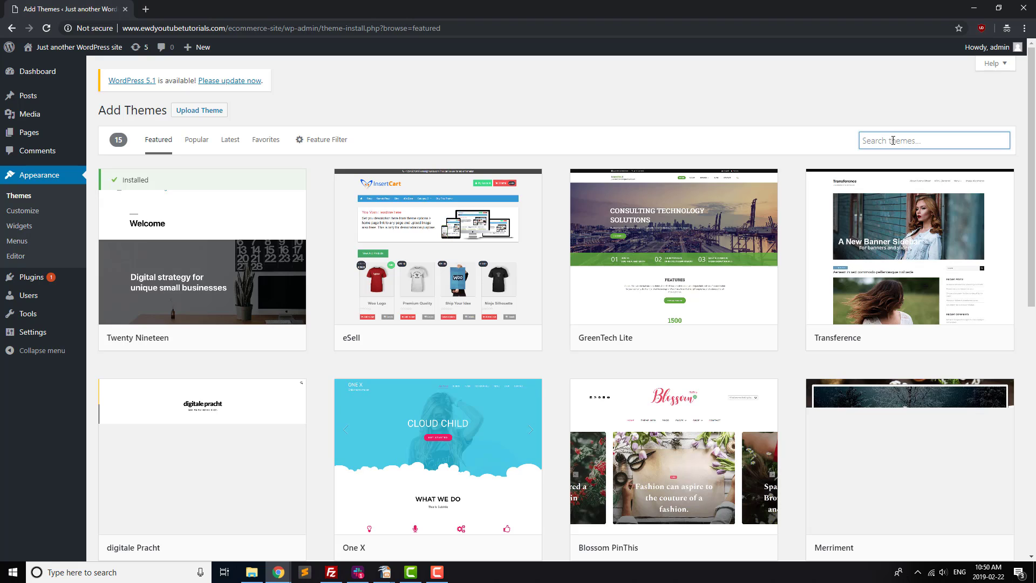
{"action": "type", "text": "keep calm and e-c"}
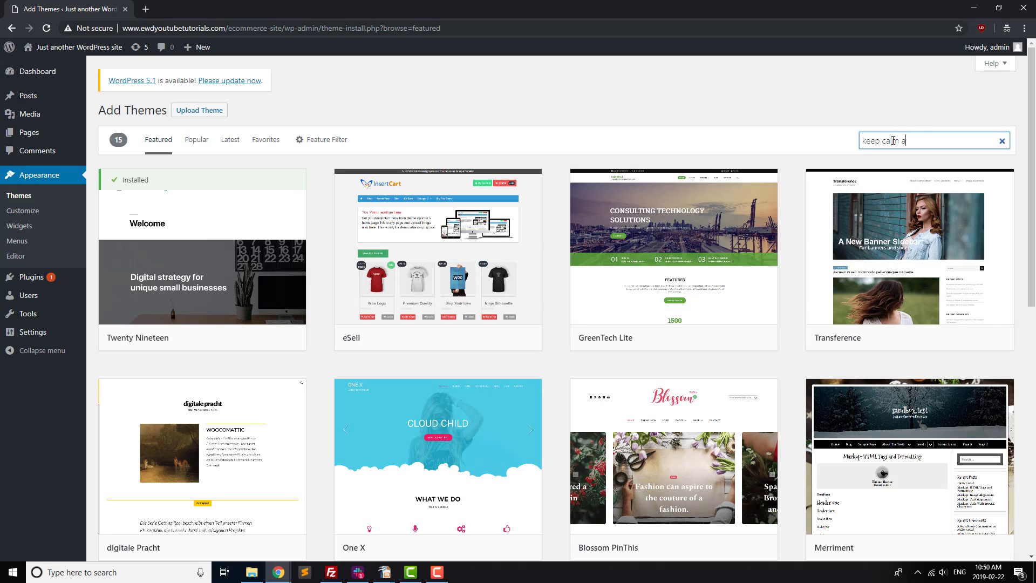
{"action": "type", "text": "omm"}
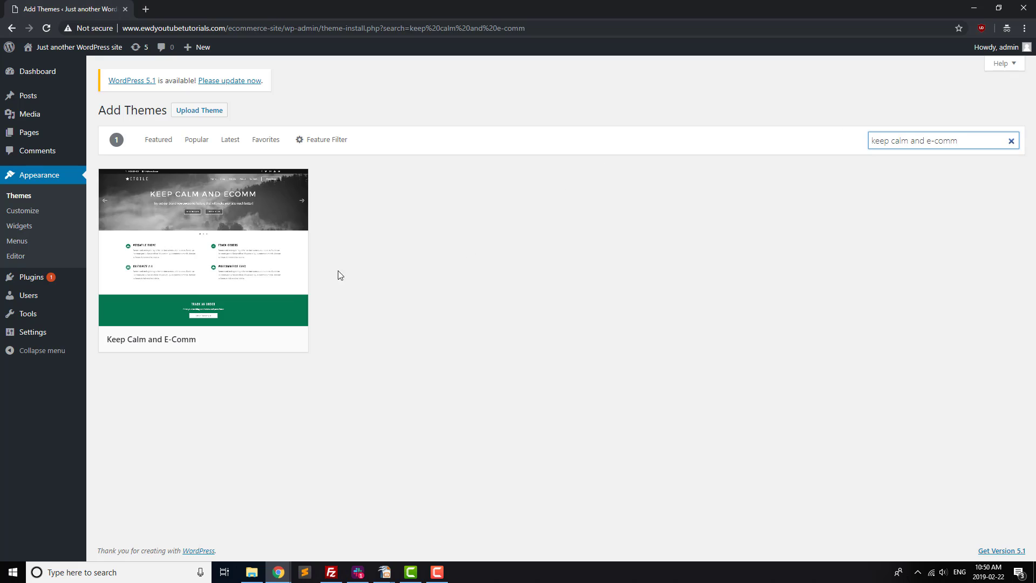
Install and activate the Keep Calm and E-Comm theme.
{"action": "mouse_move", "coordinate": [216, 324]}
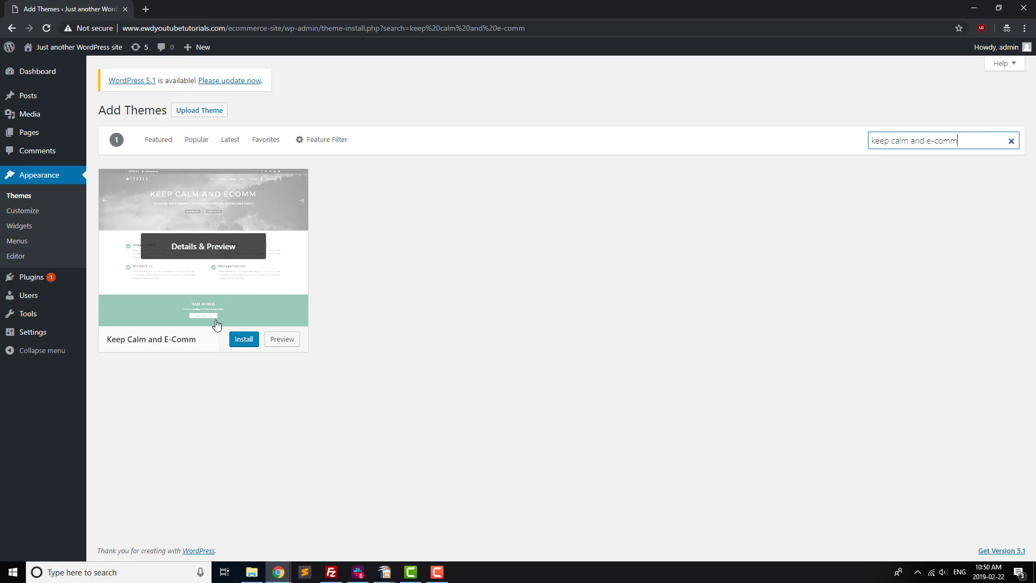
{"action": "left_click", "coordinate": [243, 339]}
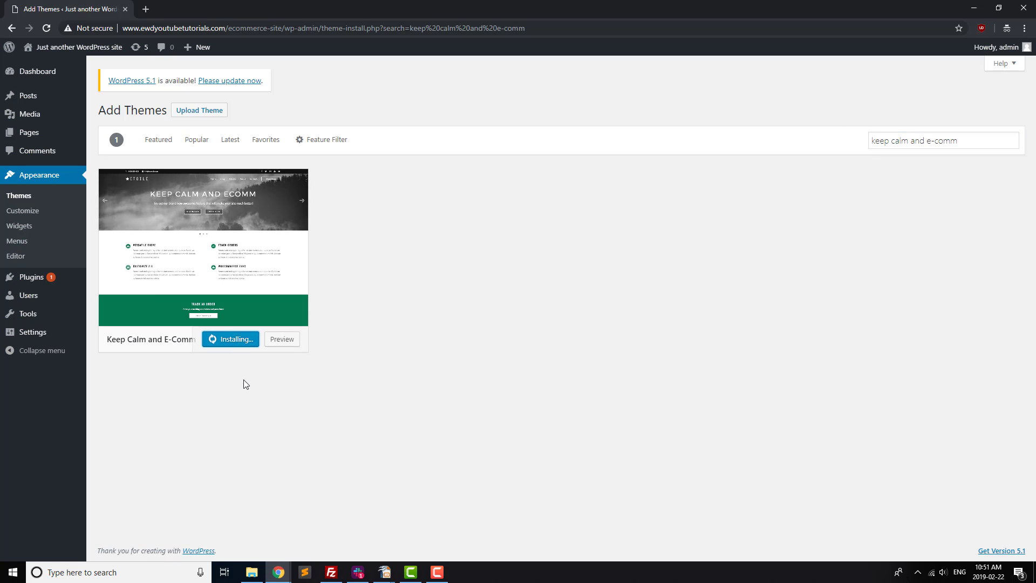
{"action": "left_click", "coordinate": [231, 345]}
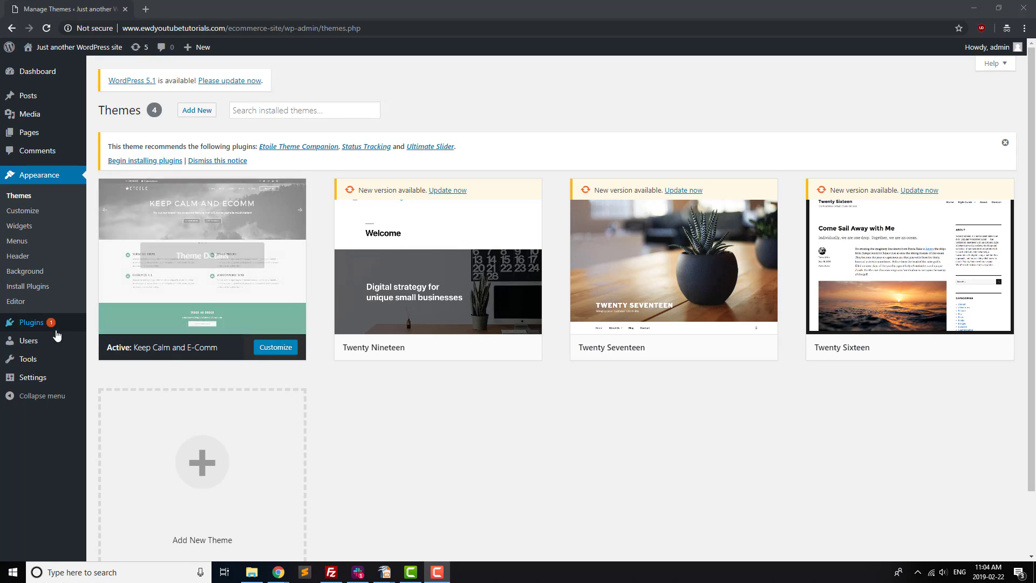
Find the plugin "etoile theme companion" among the plugins that can be added, and install and activate it.
{"action": "mouse_move", "coordinate": [41, 327]}
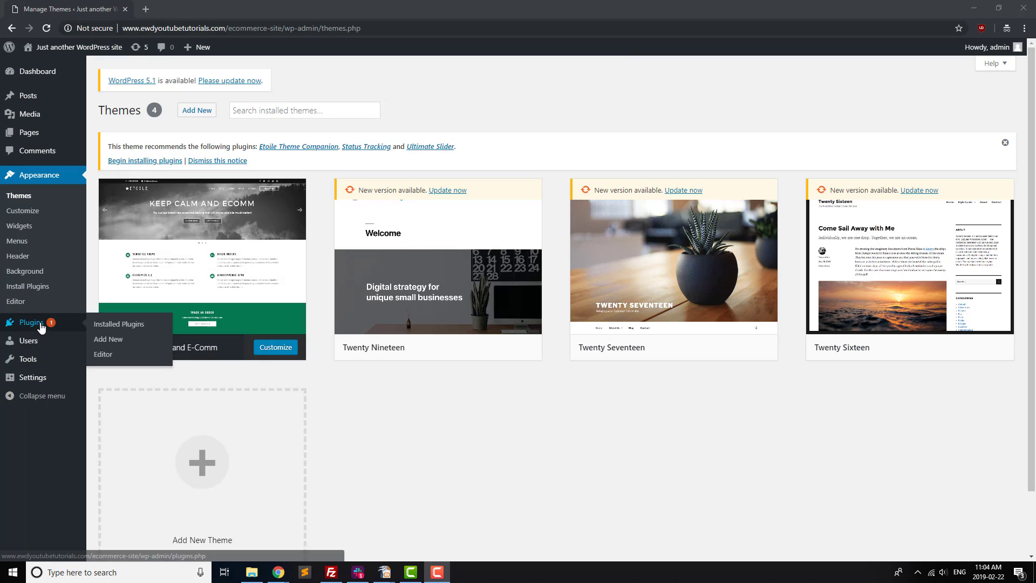
{"action": "left_click", "coordinate": [108, 338]}
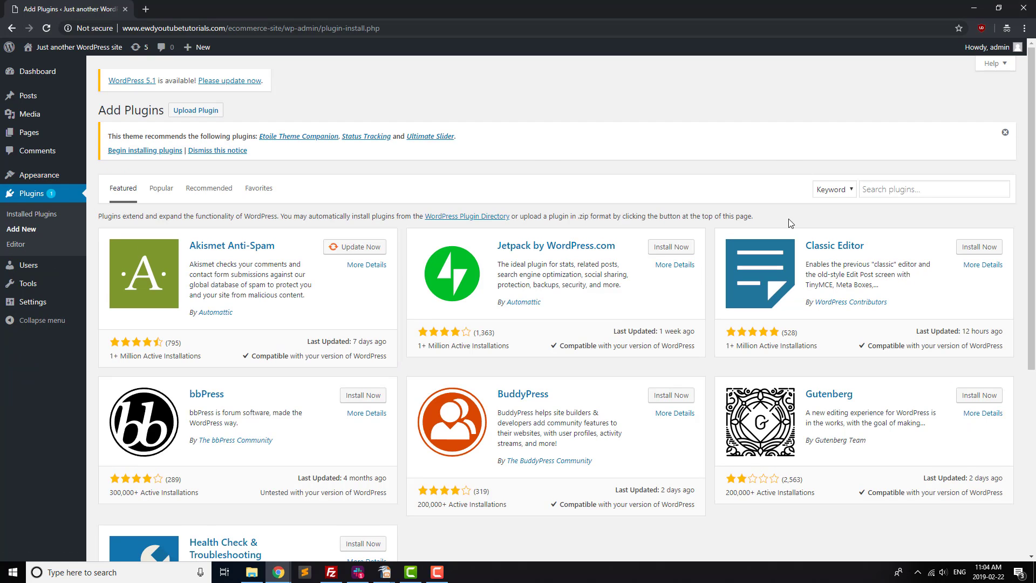
{"action": "left_click", "coordinate": [927, 190]}
{"action": "type", "text": "etoile theme"}
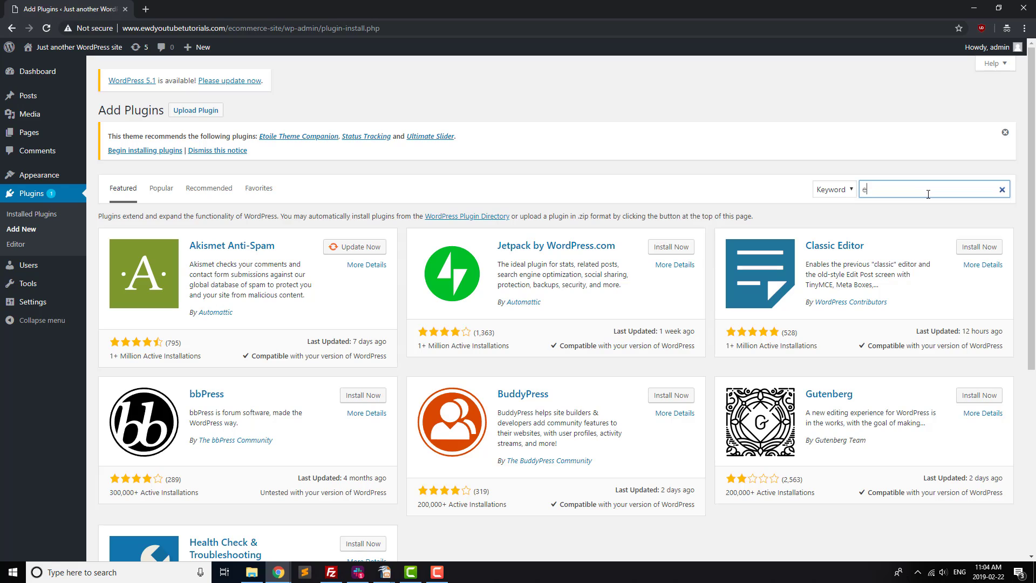
{"action": "type", "text": " companion"}
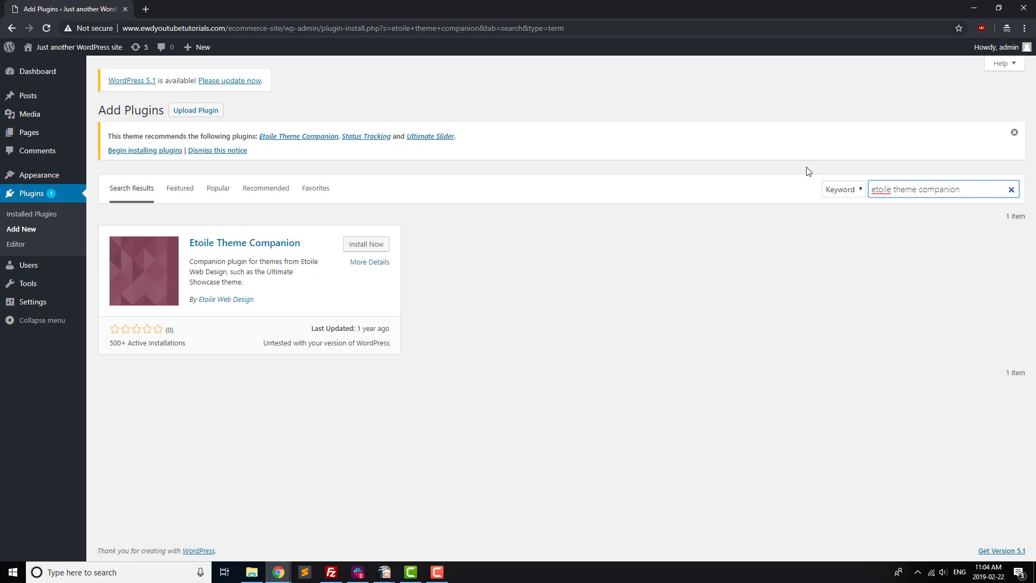
{"action": "left_click", "coordinate": [361, 244]}
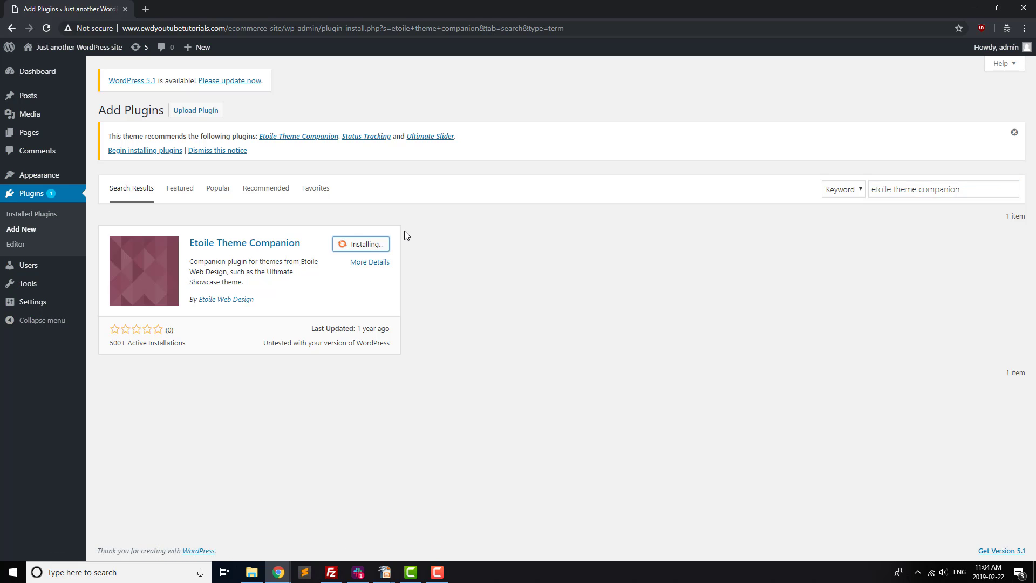
{"action": "left_click", "coordinate": [379, 244]}
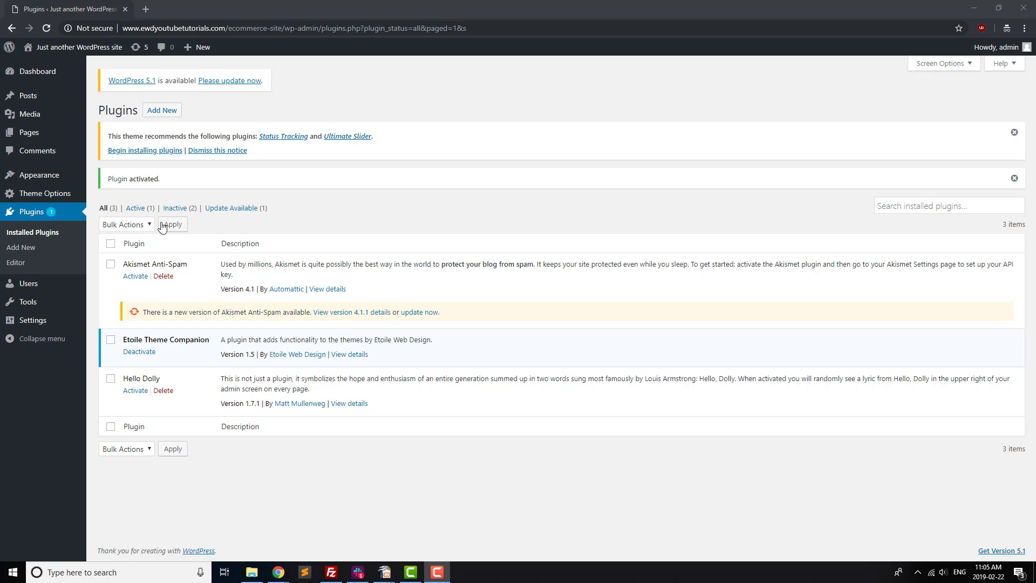
Create a new navigation menu named "Main Menu".
{"action": "mouse_move", "coordinate": [39, 175]}
{"action": "left_click", "coordinate": [103, 222]}
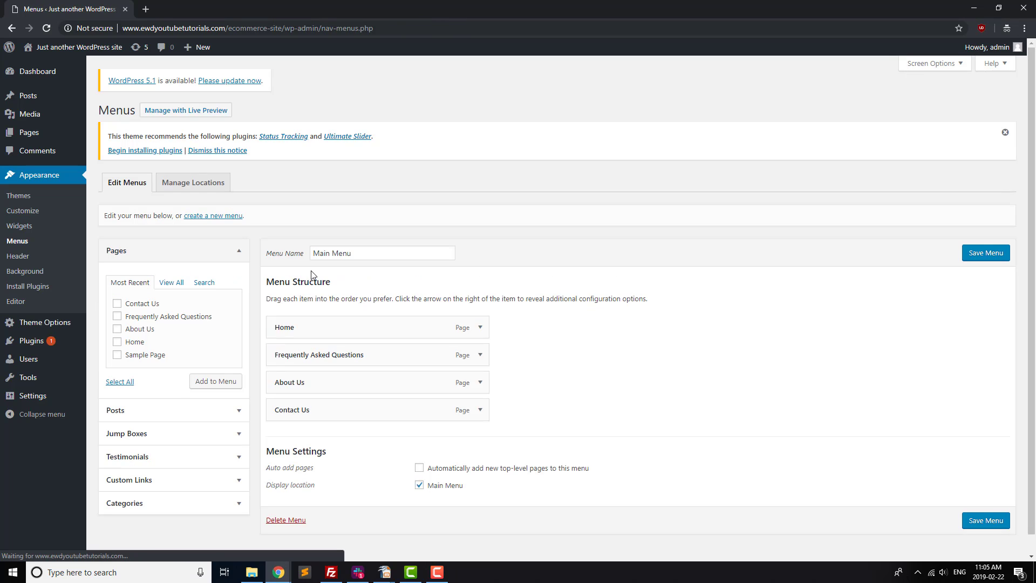
{"action": "left_click", "coordinate": [213, 216]}
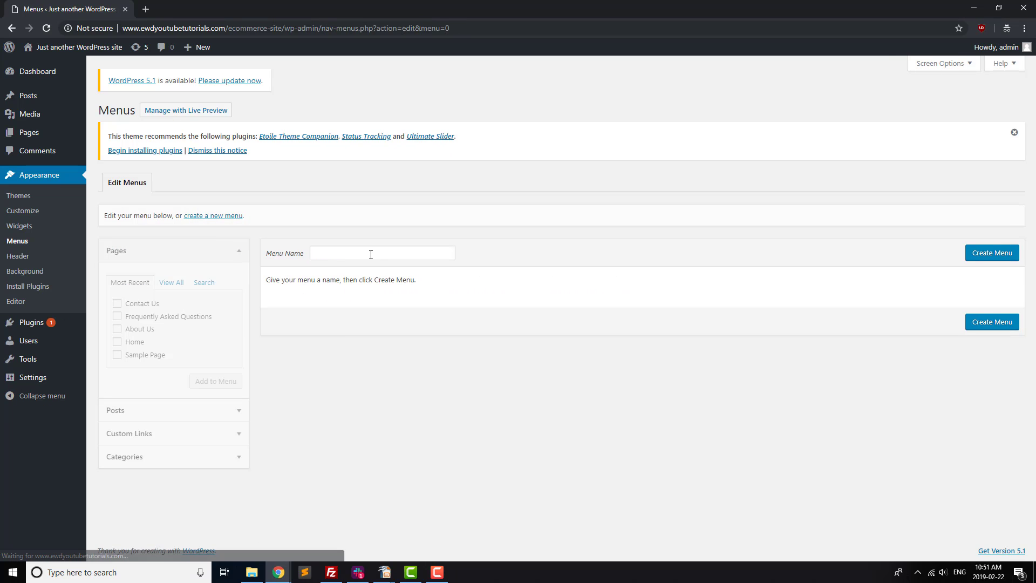
{"action": "left_click", "coordinate": [366, 254]}
{"action": "type", "text": "Main Menu"}
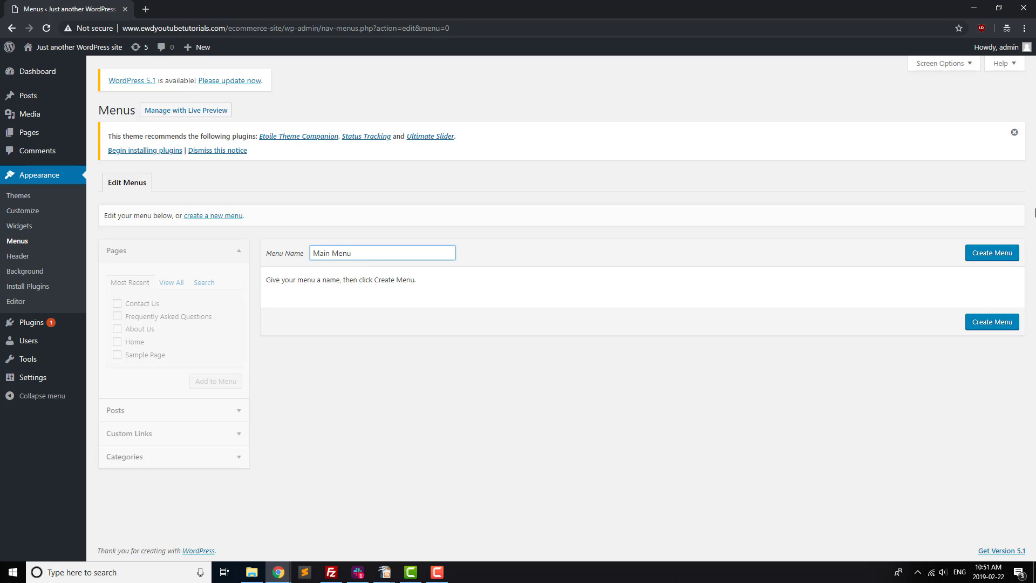
{"action": "left_click", "coordinate": [998, 254]}
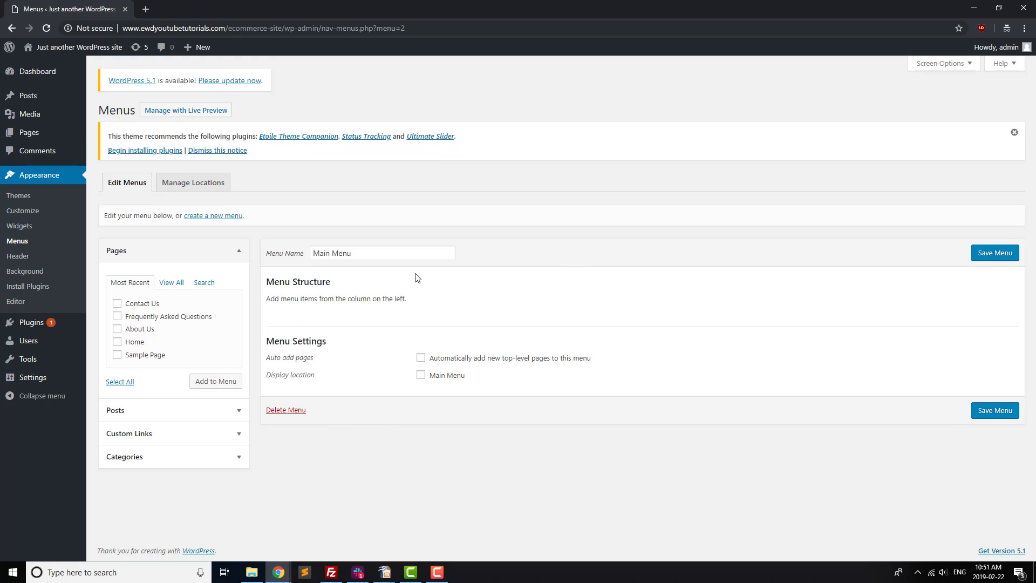
Add the pages Home, Frequently Asked Questions, About Us and Contact Us to the menu in that order and save it.
{"action": "left_click", "coordinate": [117, 304]}
{"action": "left_click", "coordinate": [117, 316]}
{"action": "left_click", "coordinate": [117, 328]}
{"action": "left_click", "coordinate": [117, 342]}
{"action": "left_click", "coordinate": [210, 381]}
{"action": "mouse_move", "coordinate": [339, 408]}
{"action": "left_mouse_down"}
{"action": "mouse_move", "coordinate": [405, 367]}
{"action": "mouse_move", "coordinate": [338, 326]}
{"action": "mouse_move", "coordinate": [370, 414]}
{"action": "mouse_move", "coordinate": [327, 414]}
{"action": "left_mouse_up"}
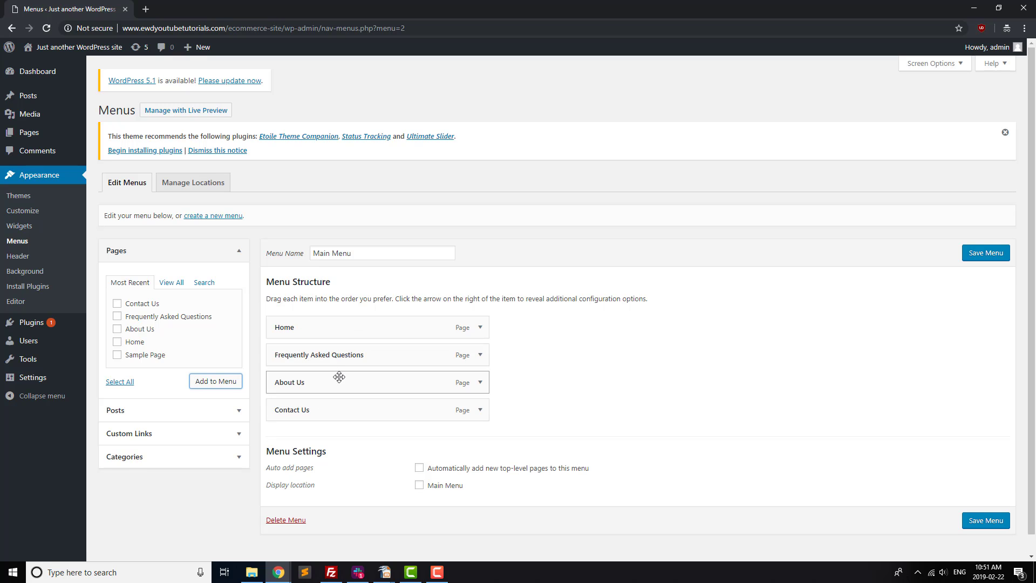
{"action": "left_click", "coordinate": [987, 252]}
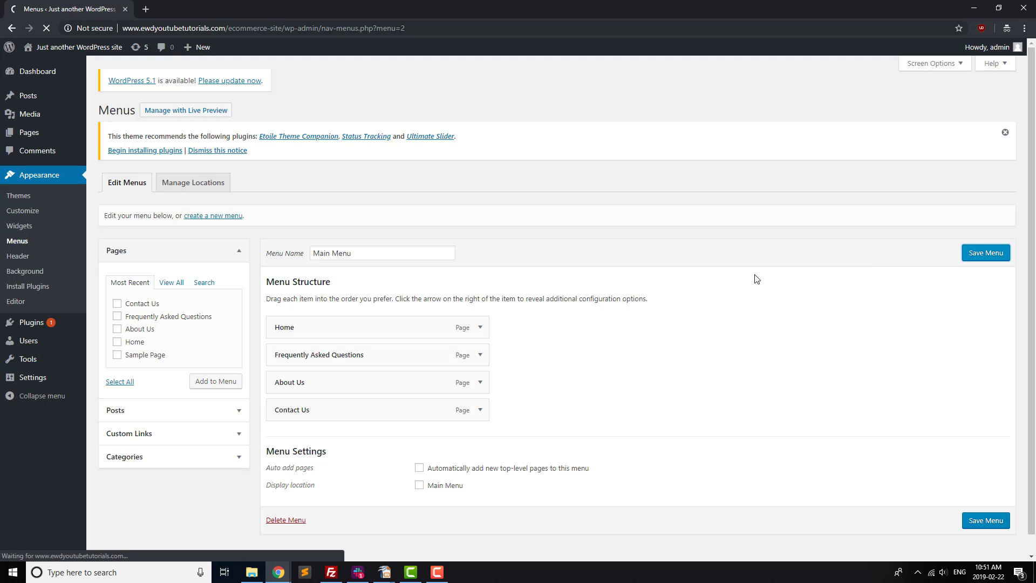
Assign the menu "Main Menu" to the theme's Main Menu location and save the changes.
{"action": "left_click", "coordinate": [183, 216]}
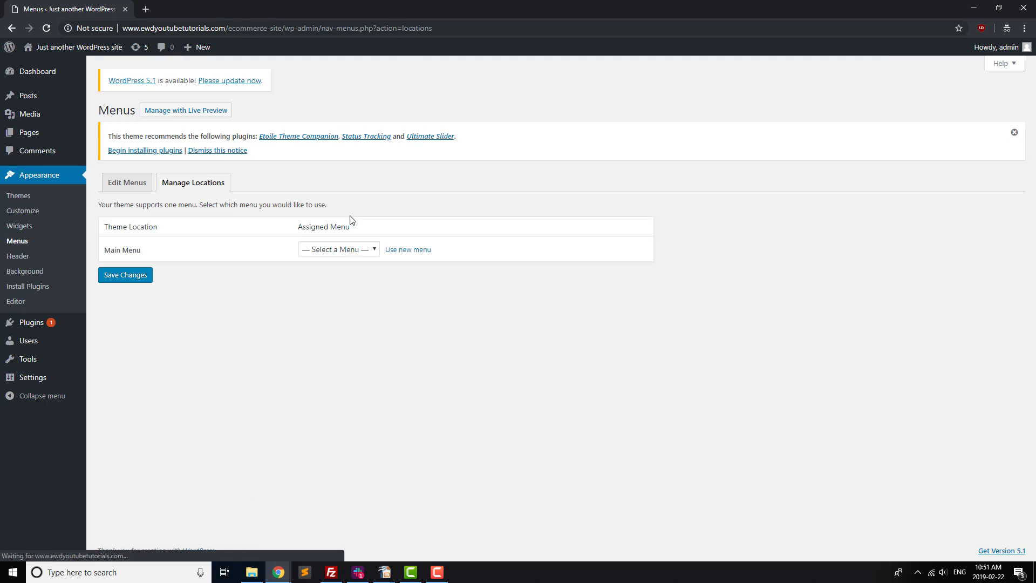
{"action": "left_click", "coordinate": [356, 251]}
{"action": "left_click", "coordinate": [336, 272]}
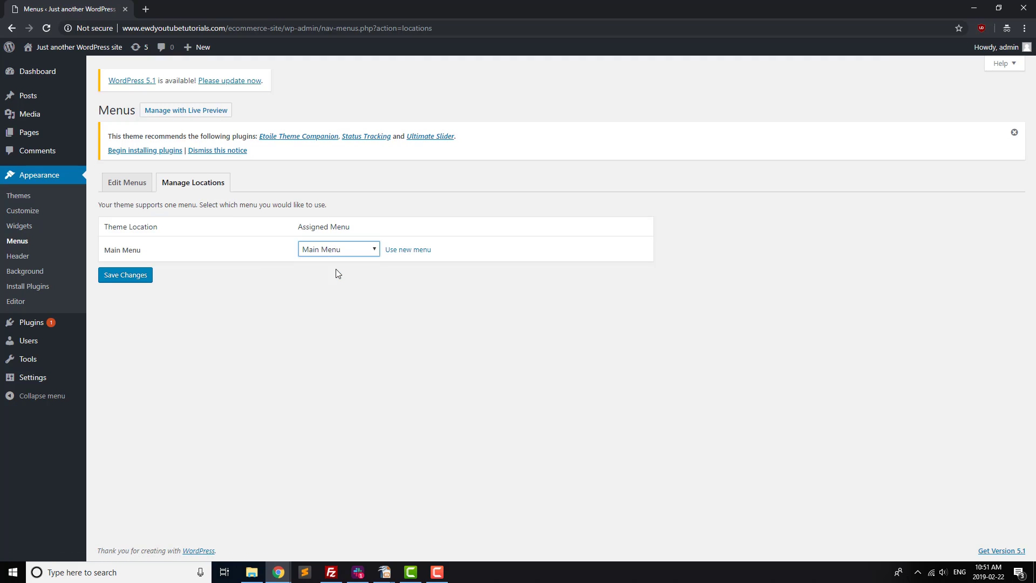
{"action": "left_click", "coordinate": [127, 278]}
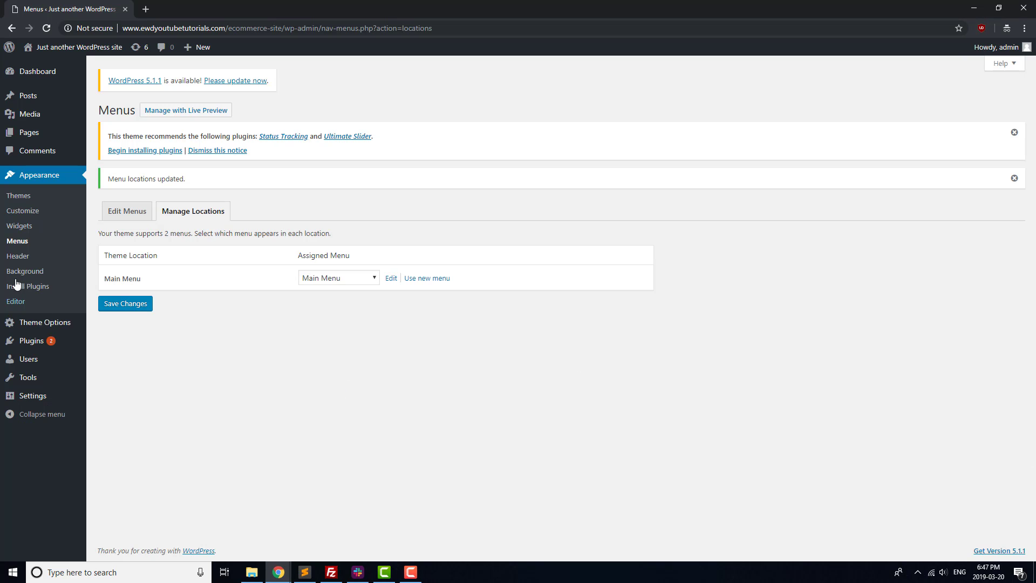
Set the site's background color to #eeeeee in the theme customizer's styling colors.
{"action": "left_click", "coordinate": [43, 212]}
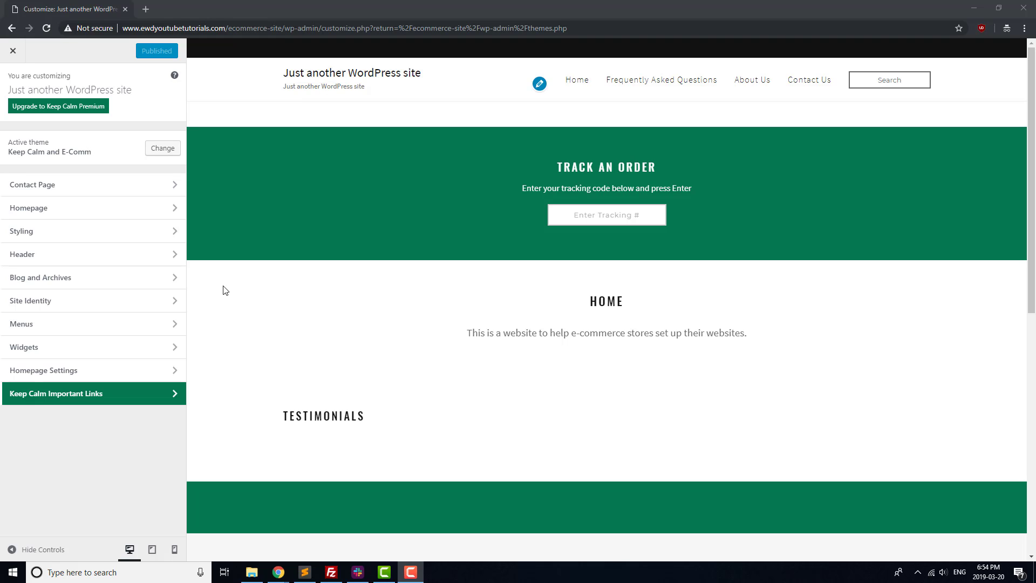
{"action": "left_click", "coordinate": [110, 239]}
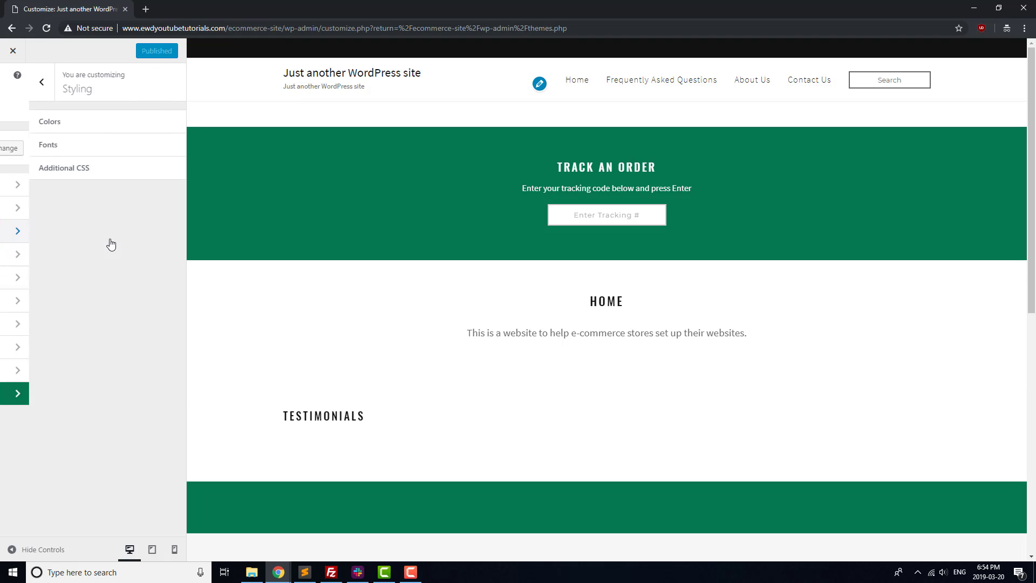
{"action": "left_click", "coordinate": [53, 124]}
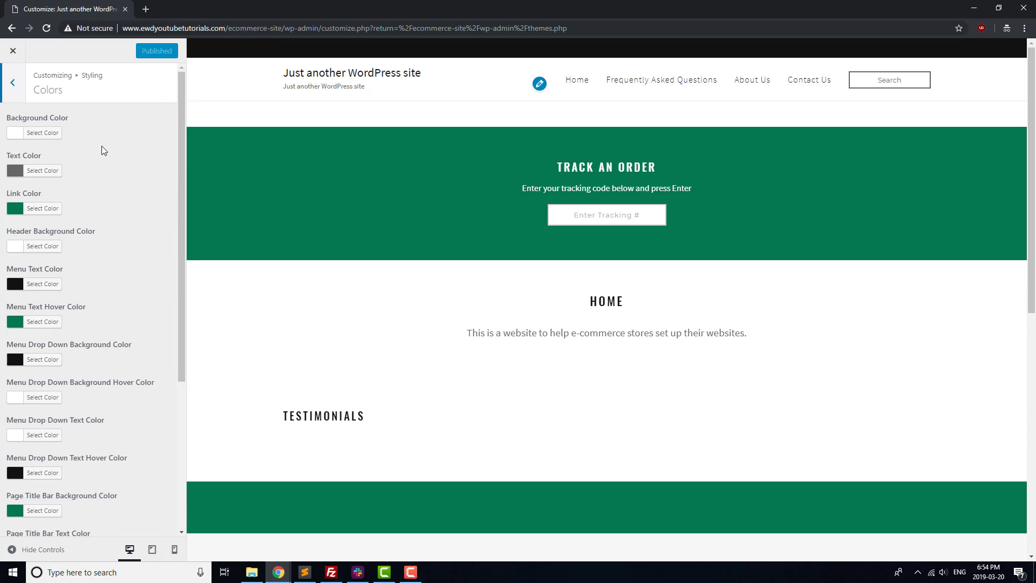
{"action": "left_click", "coordinate": [43, 132]}
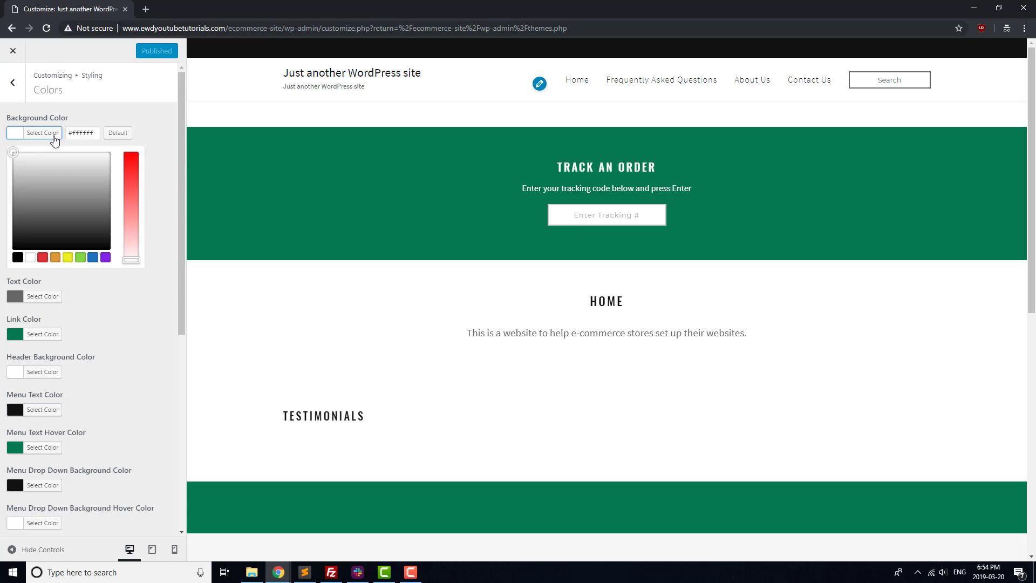
{"action": "double_click", "coordinate": [90, 132]}
{"action": "type", "text": "eeeeee"}
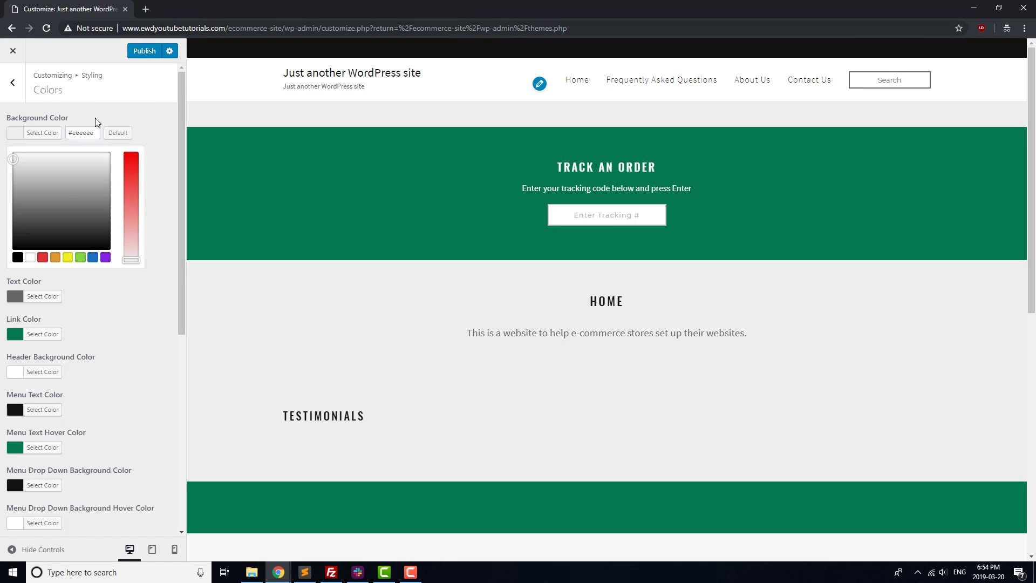
{"action": "left_click", "coordinate": [95, 118]}
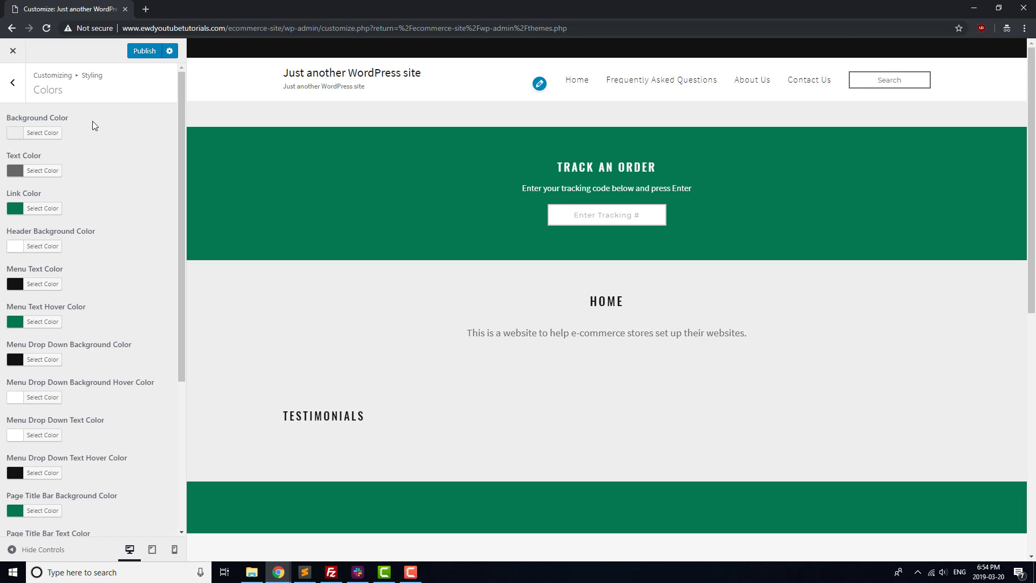
Set the theme's text color to #333333 and return to the styling options.
{"action": "left_click", "coordinate": [50, 171]}
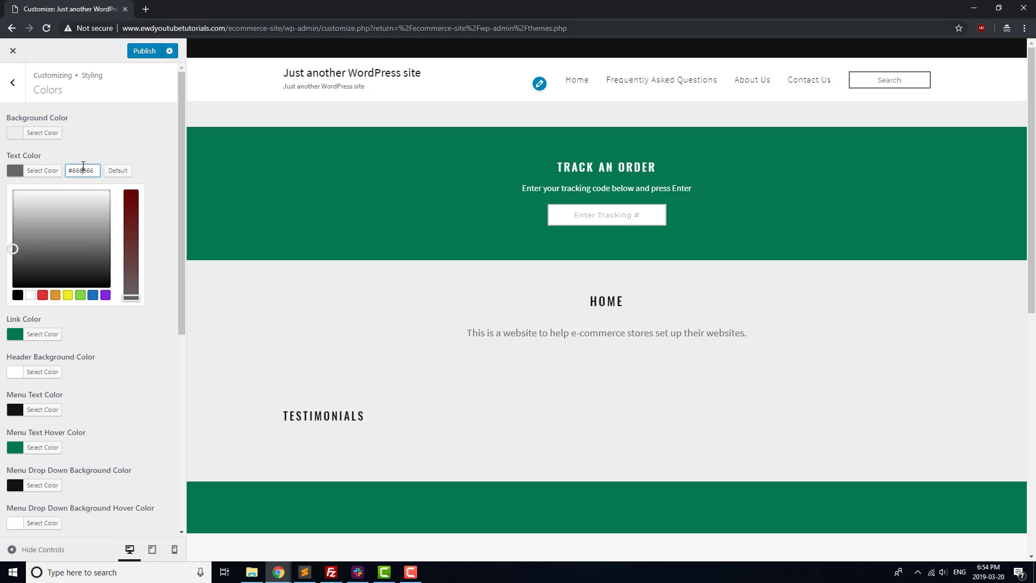
{"action": "double_click", "coordinate": [83, 166]}
{"action": "type", "text": "333333"}
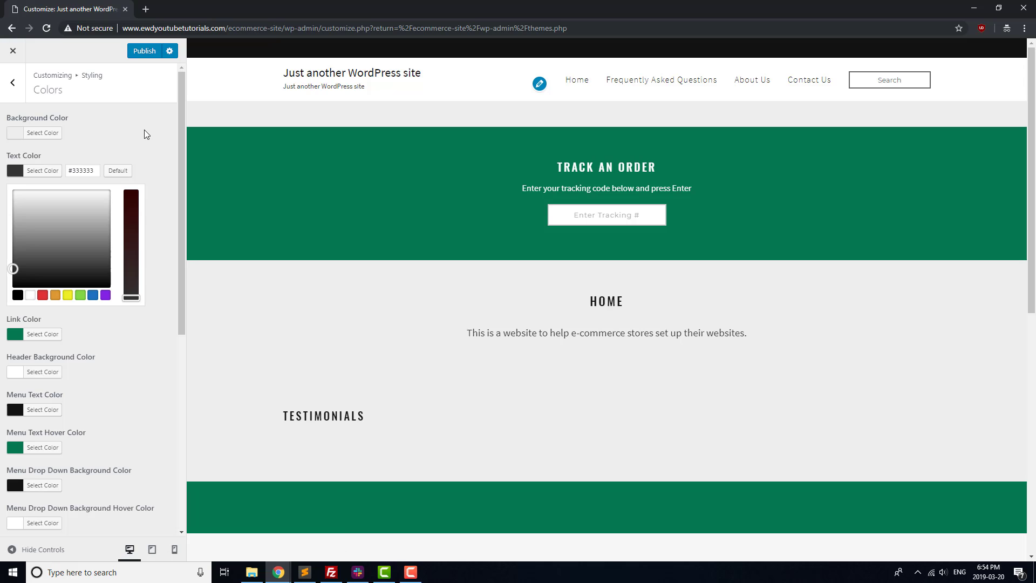
{"action": "left_click", "coordinate": [15, 91]}
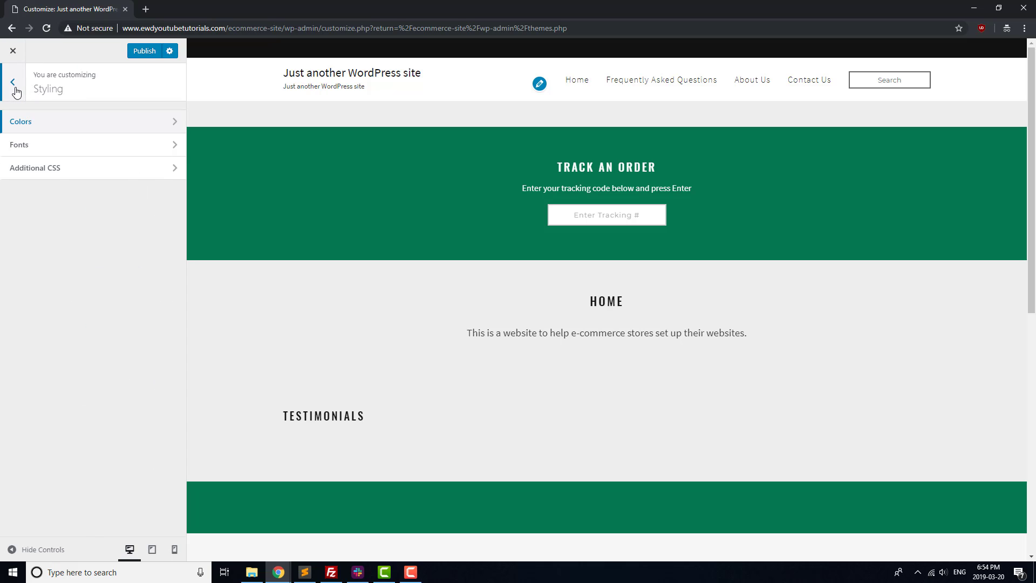
Set the site logo to Logo.png from the media library in the site identity settings, without cropping it.
{"action": "left_click", "coordinate": [13, 89]}
{"action": "left_click", "coordinate": [63, 306]}
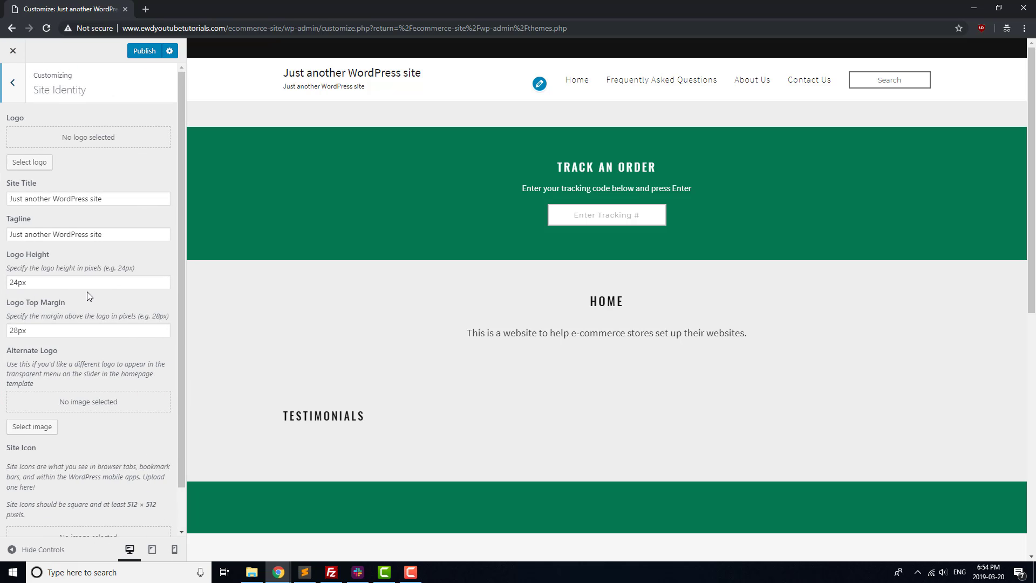
{"action": "left_click", "coordinate": [29, 157]}
{"action": "left_click", "coordinate": [61, 169]}
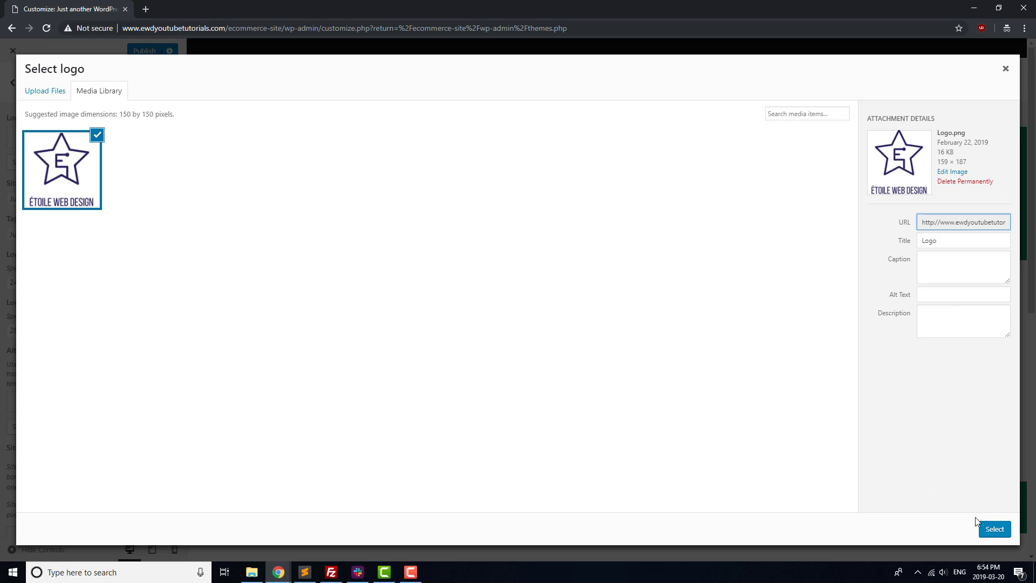
{"action": "left_click", "coordinate": [993, 530]}
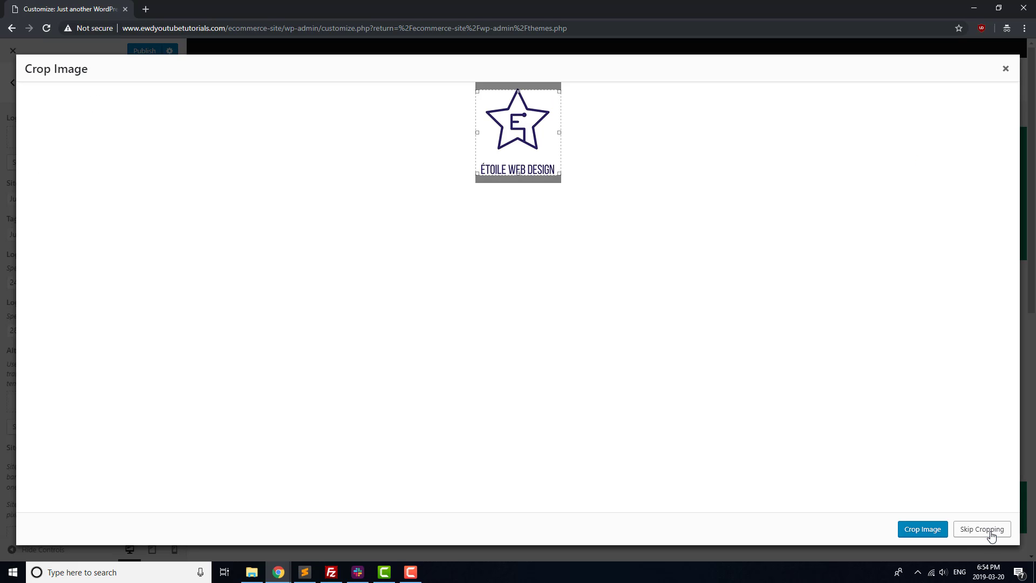
{"action": "left_click", "coordinate": [990, 530]}
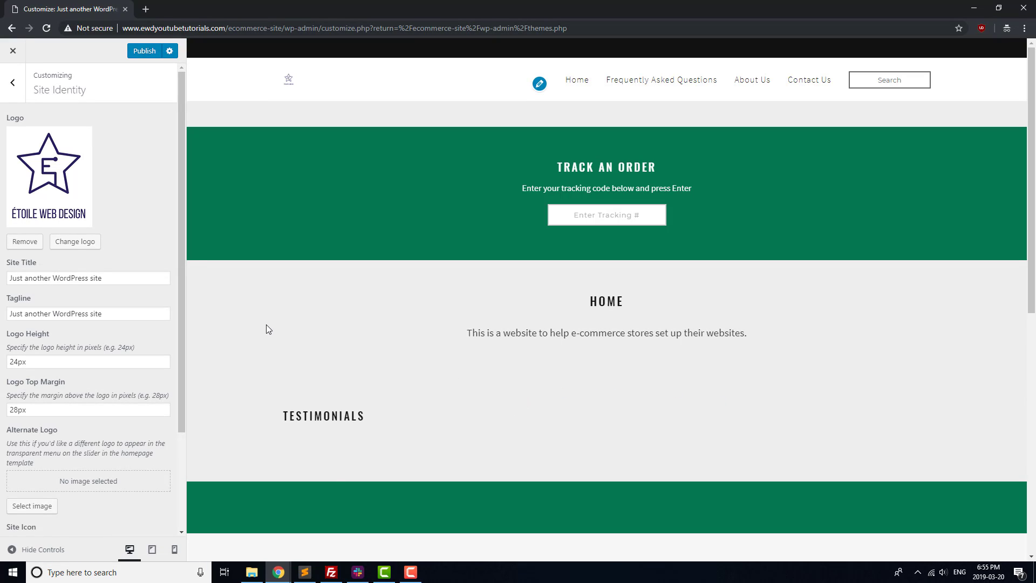
Hide the homepage's Slider, Jump Boxes, Tracking Area, Main Content, Callout Area and Text on Picture sections, then publish the changes and close the customizer.
{"action": "left_click", "coordinate": [12, 82]}
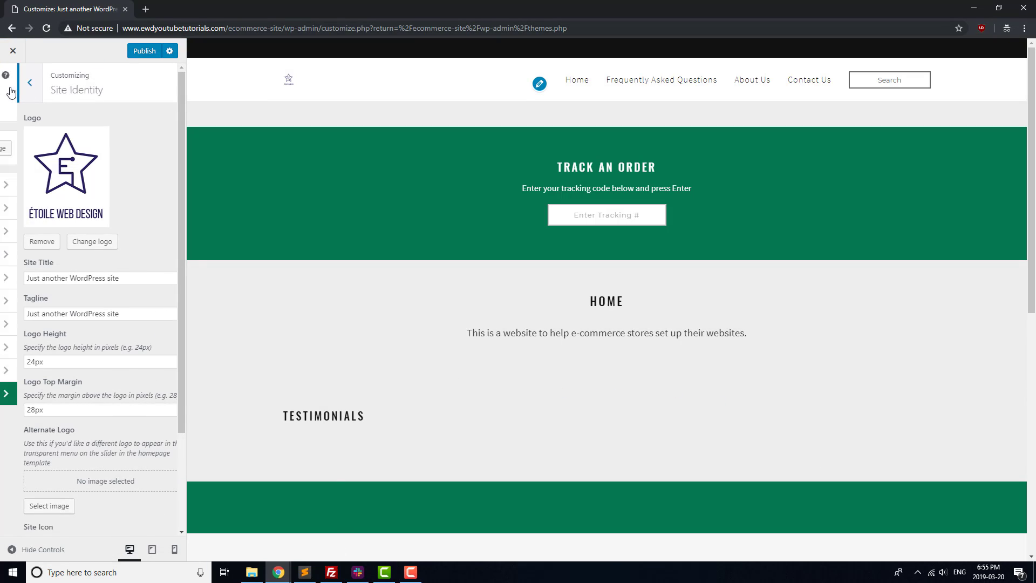
{"action": "left_click", "coordinate": [52, 209]}
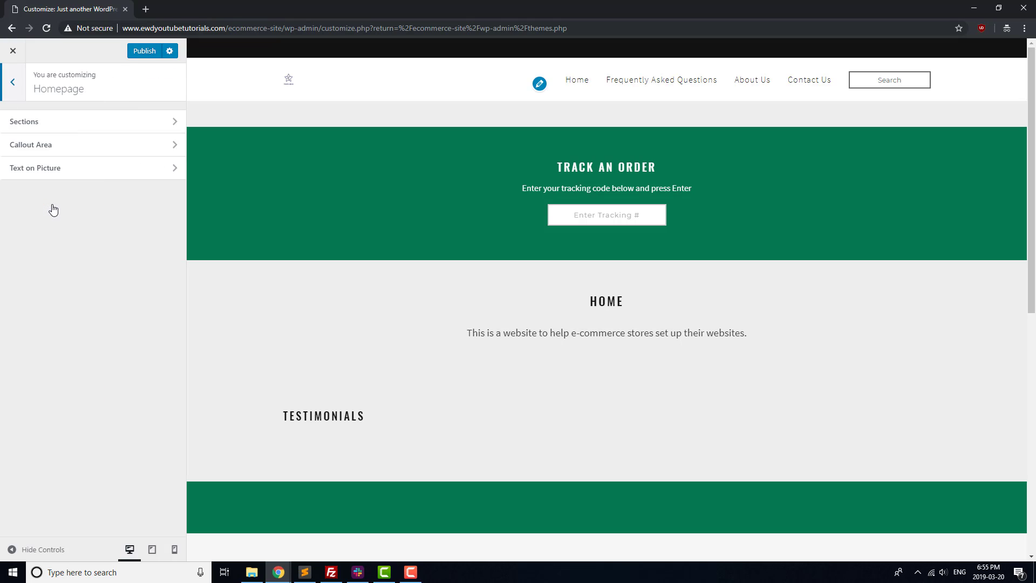
{"action": "left_click", "coordinate": [67, 123]}
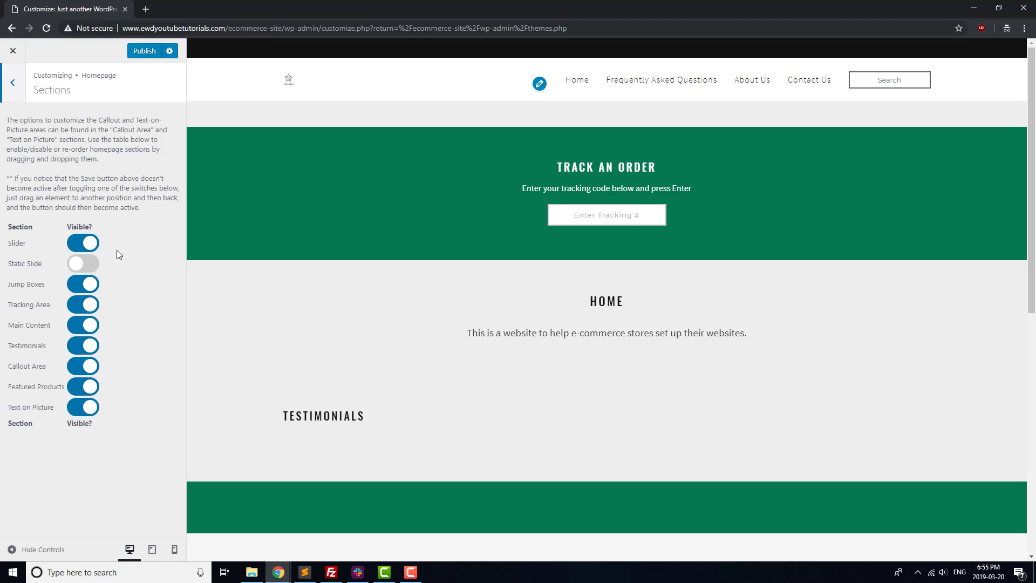
{"action": "left_click", "coordinate": [83, 243]}
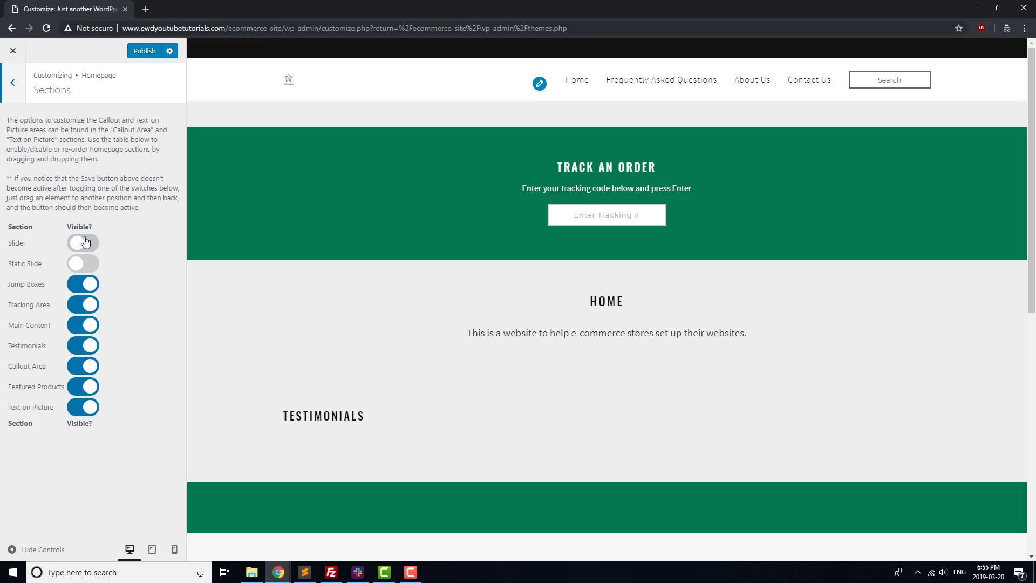
{"action": "left_click", "coordinate": [86, 284]}
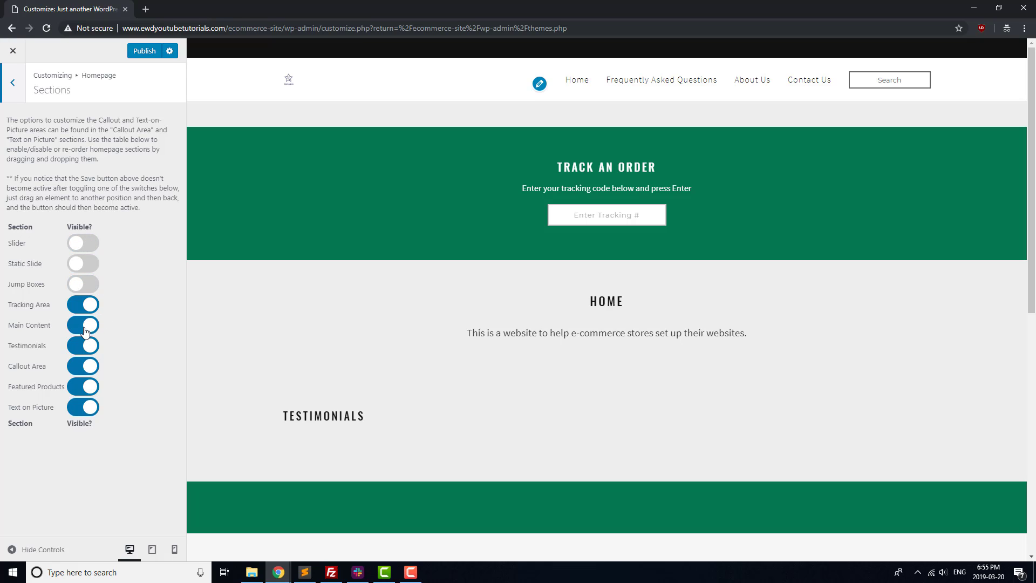
{"action": "left_click", "coordinate": [84, 312]}
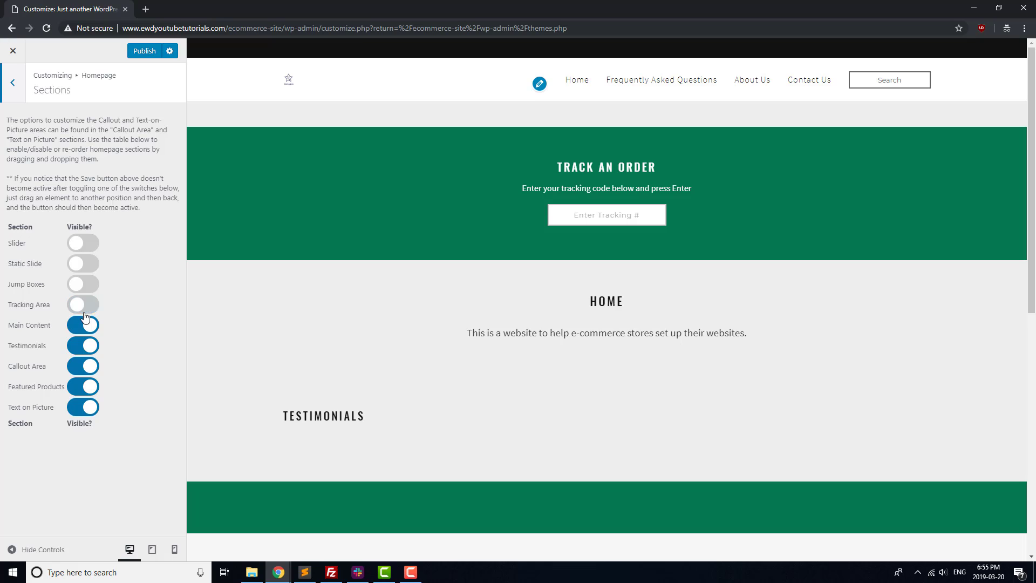
{"action": "left_click", "coordinate": [84, 324]}
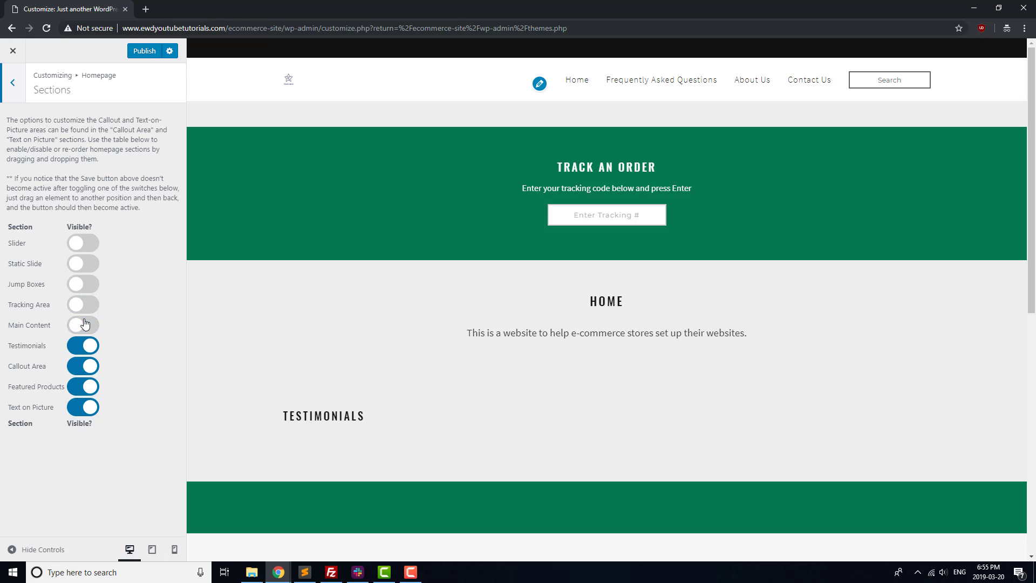
{"action": "left_click", "coordinate": [83, 373]}
{"action": "left_click", "coordinate": [89, 408]}
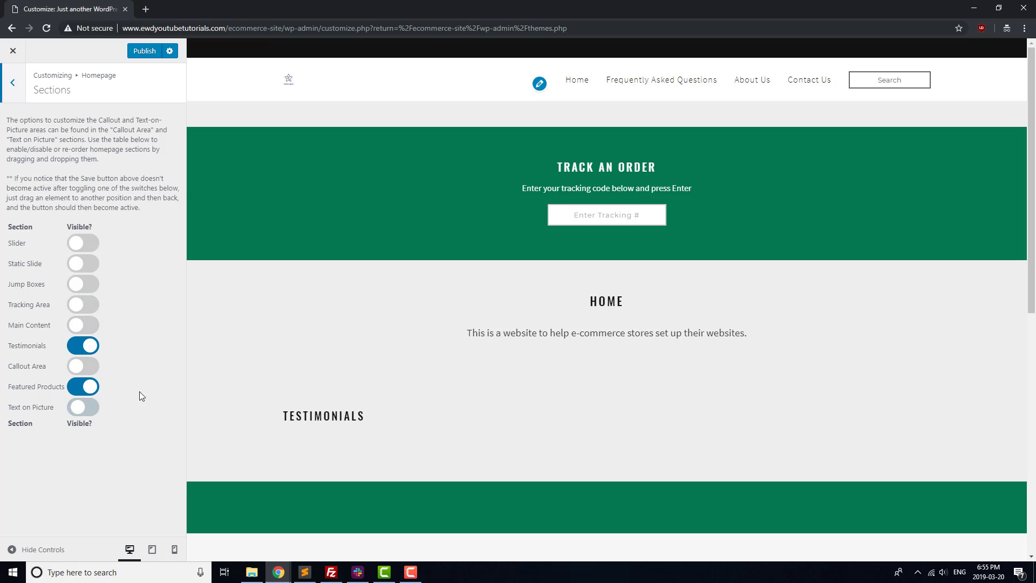
{"action": "left_click", "coordinate": [155, 51]}
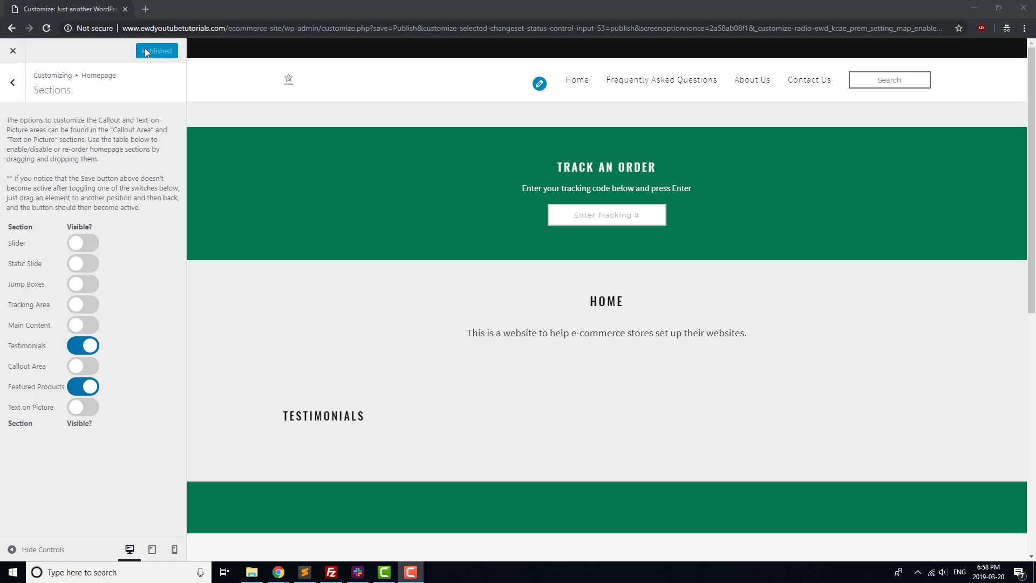
{"action": "left_click", "coordinate": [13, 51]}
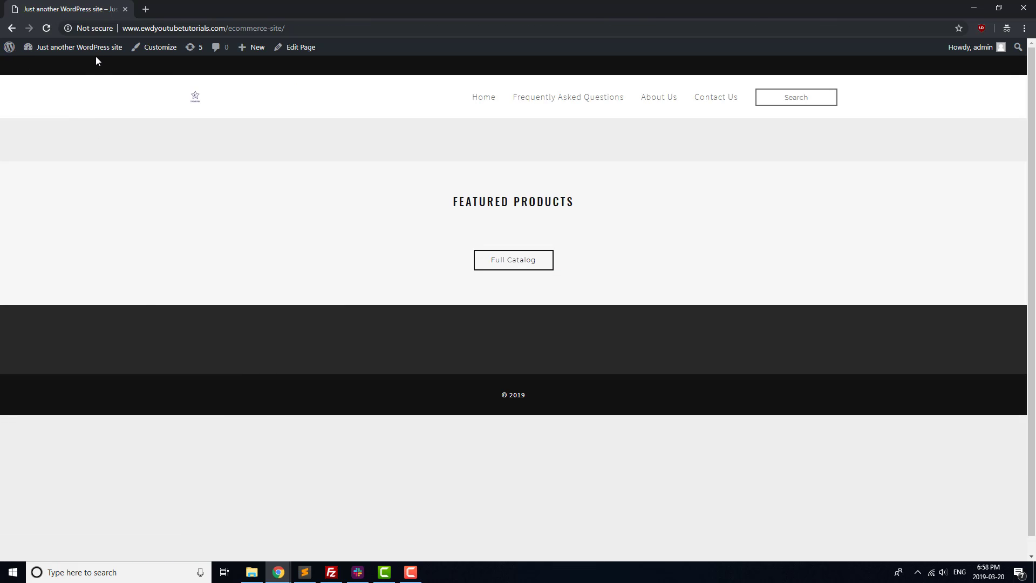
Create a new theme testimonial titled "Fake Testimonial One" with the text "This is a fake testimonial".
{"action": "left_click", "coordinate": [93, 52]}
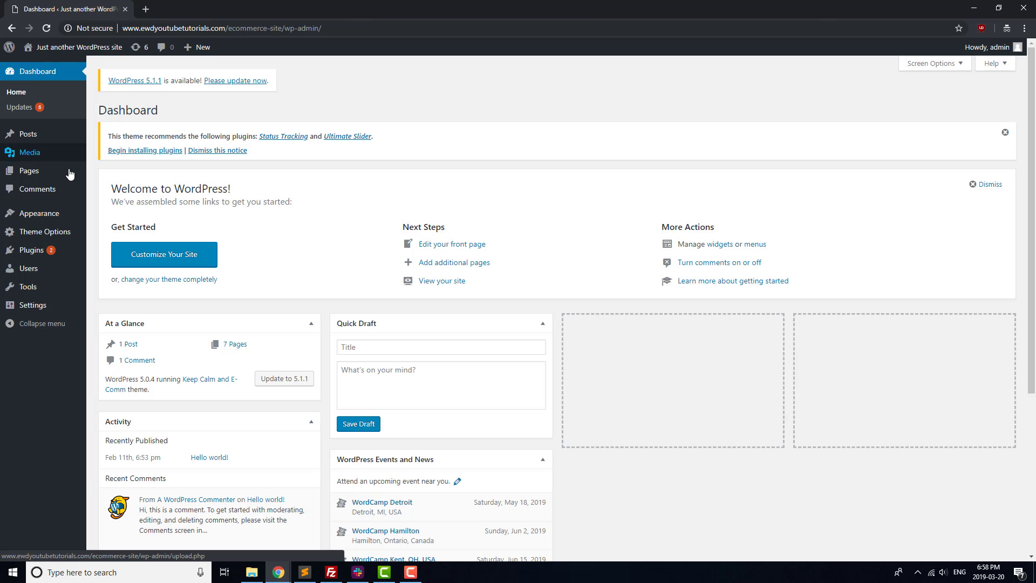
{"action": "mouse_move", "coordinate": [69, 232]}
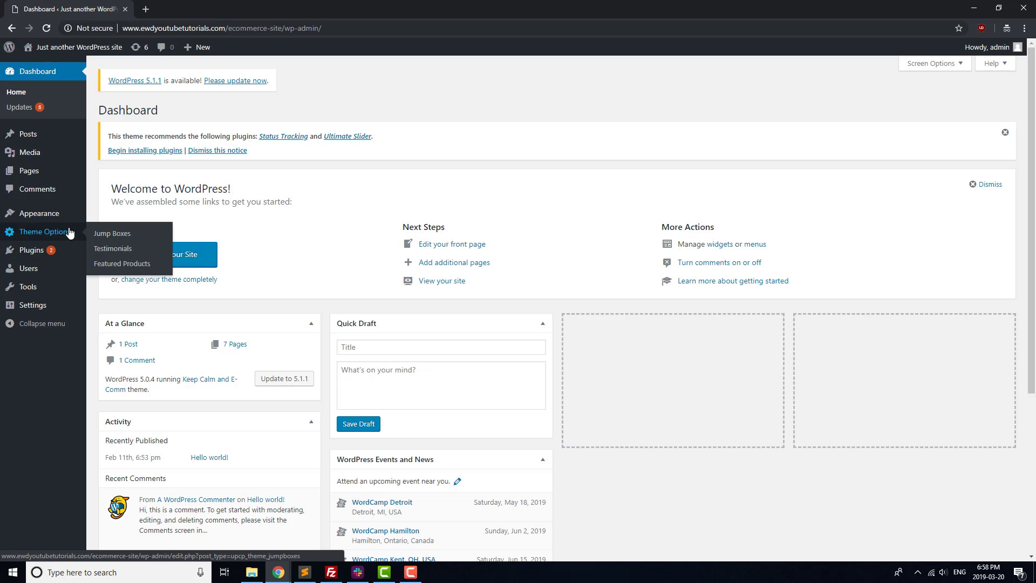
{"action": "left_click", "coordinate": [102, 251]}
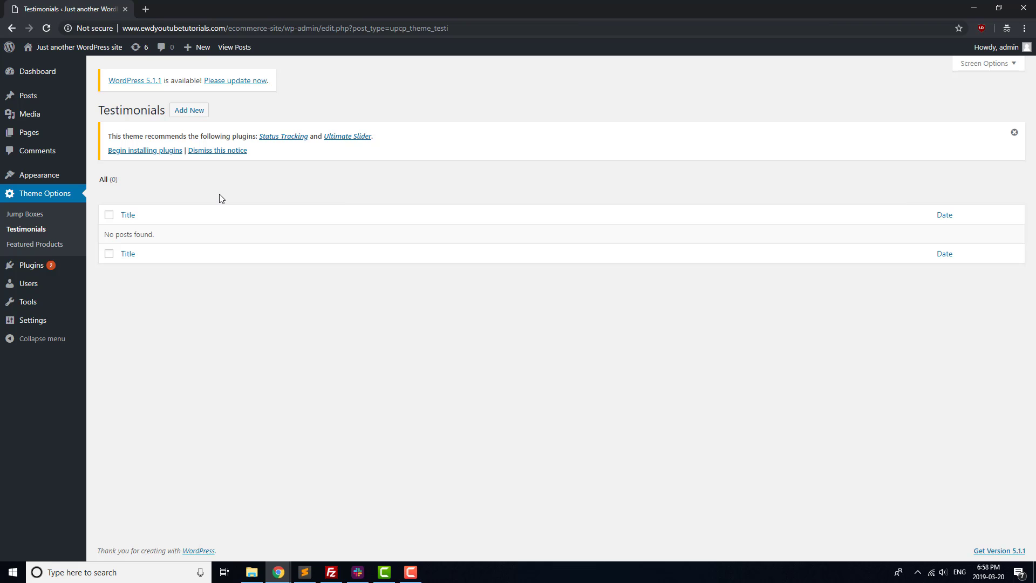
{"action": "left_click", "coordinate": [200, 112]}
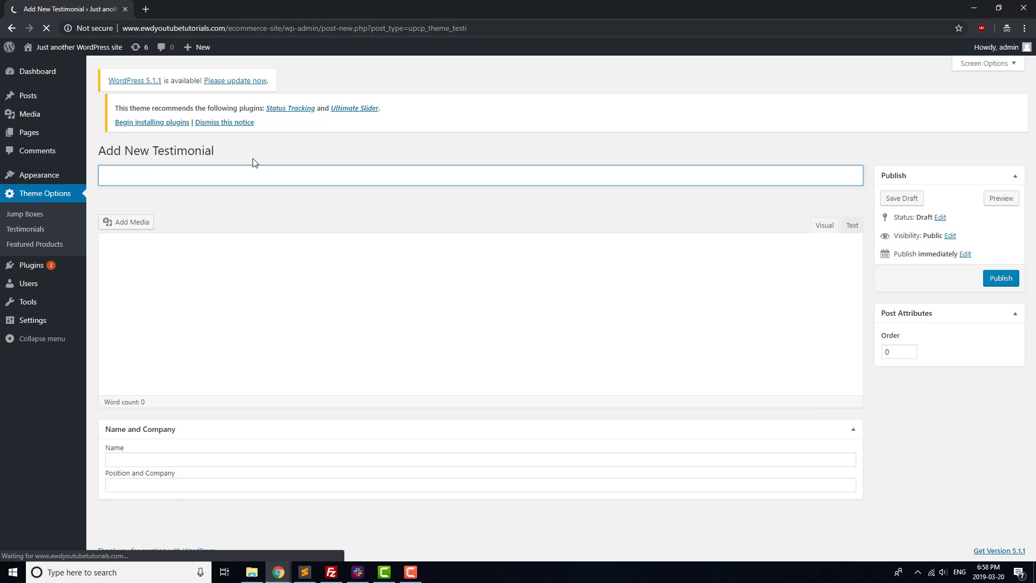
{"action": "type", "text": "Fake TEs"}
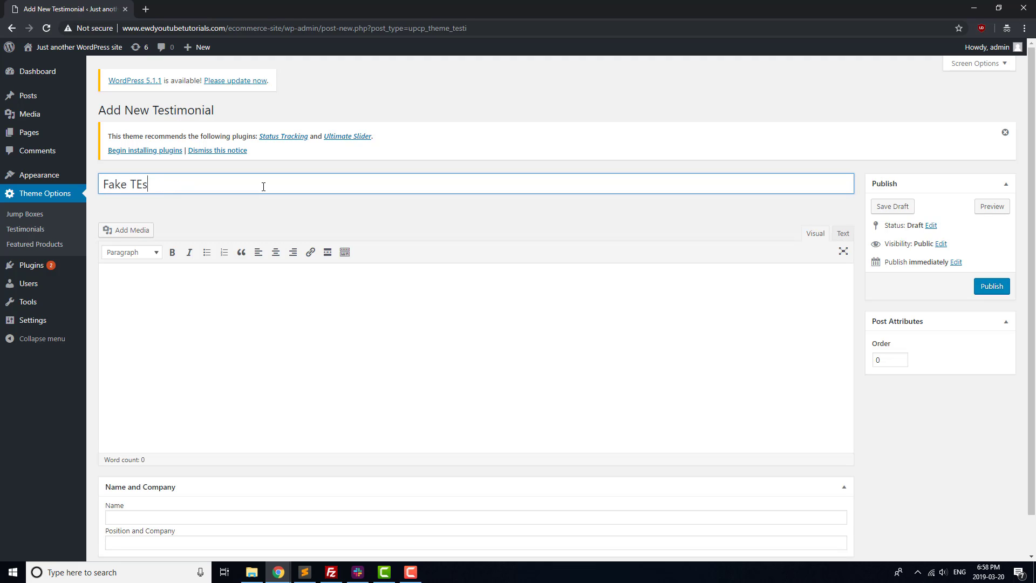
{"action": "type", "text": "t"}
{"action": "key", "text": "BackSpace"}
{"action": "key", "text": "BackSpace"}
{"action": "key", "text": "BackSpace"}
{"action": "type", "text": "estimonial O"}
{"action": "type", "text": "This i"}
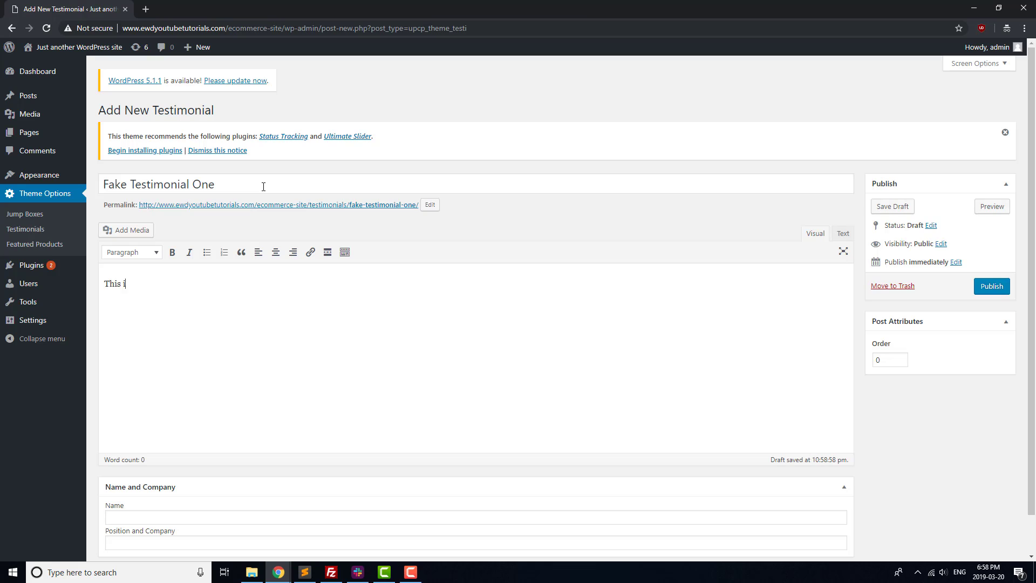
{"action": "type", "text": "s a fake testimonial"}
Enter the testimonial author's first name and the company "Fake Inc", and publish the testimonial.
{"action": "scroll", "coordinate": [221, 349], "scroll_direction": "down", "scroll_amount": 1}
{"action": "left_click", "coordinate": [164, 476]}
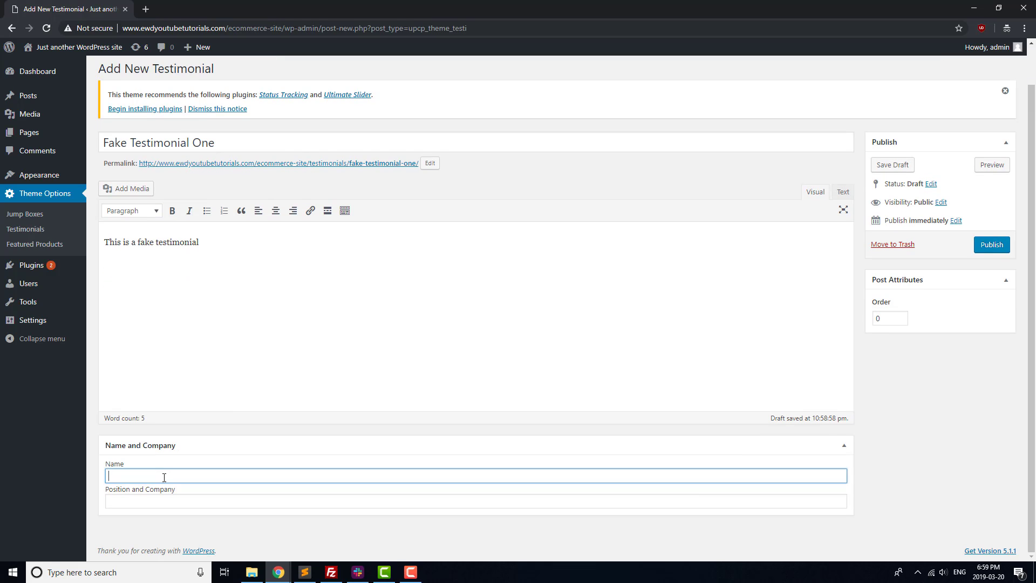
{"action": "type", "text": "Fake Inc"}
{"action": "key", "text": "ctrl+a"}
{"action": "key", "text": "ctrl+c"}
{"action": "key", "text": "Tab"}
{"action": "key", "text": "ctrl+v"}
{"action": "key", "text": "shift+Tab"}
{"action": "type", "text": "Alex"}
{"action": "left_click", "coordinate": [990, 248]}
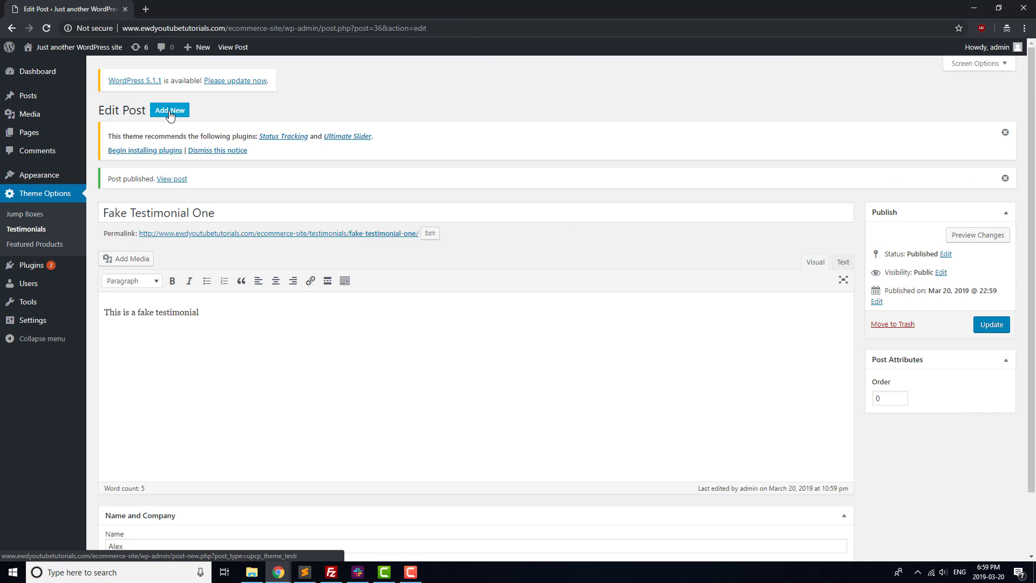
Create another testimonial titled "Fake Testimonial Two" with the text "This is also a fake testimonial.".
{"action": "left_click", "coordinate": [170, 110]}
{"action": "type", "text": "Fake Te"}
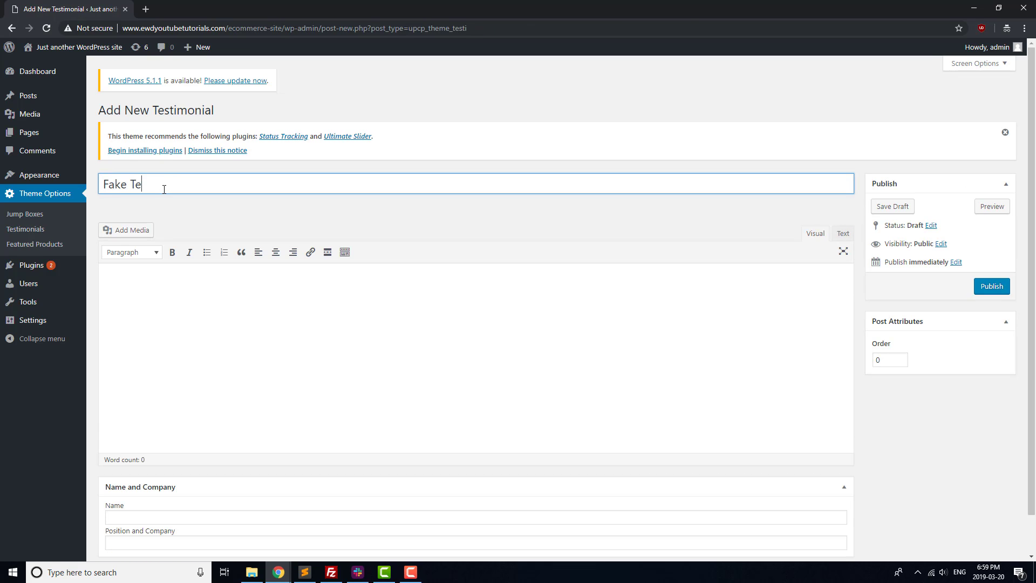
{"action": "type", "text": "stimonial Two"}
{"action": "key", "text": "Tab"}
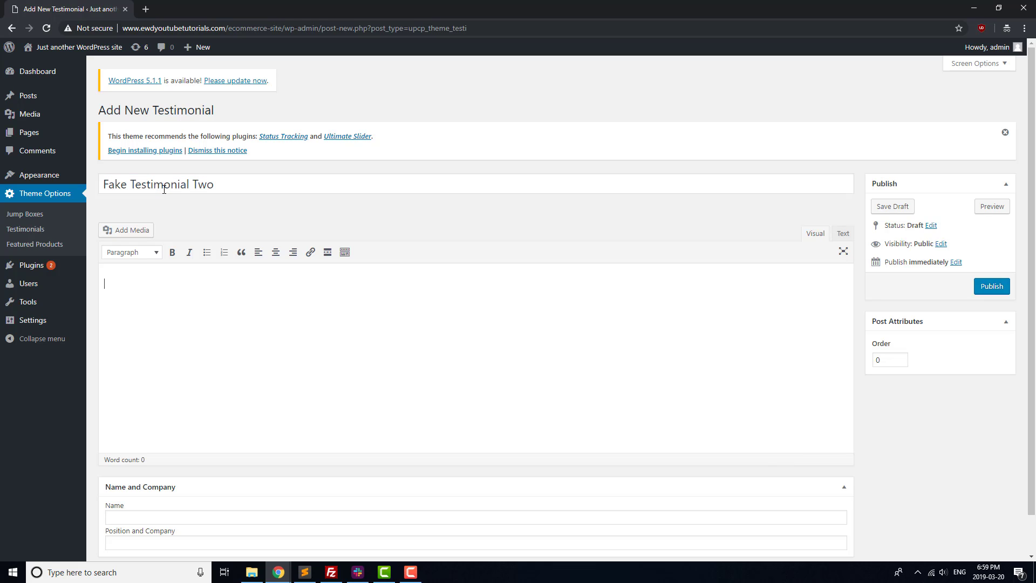
{"action": "type", "text": "This is also a fake tes"}
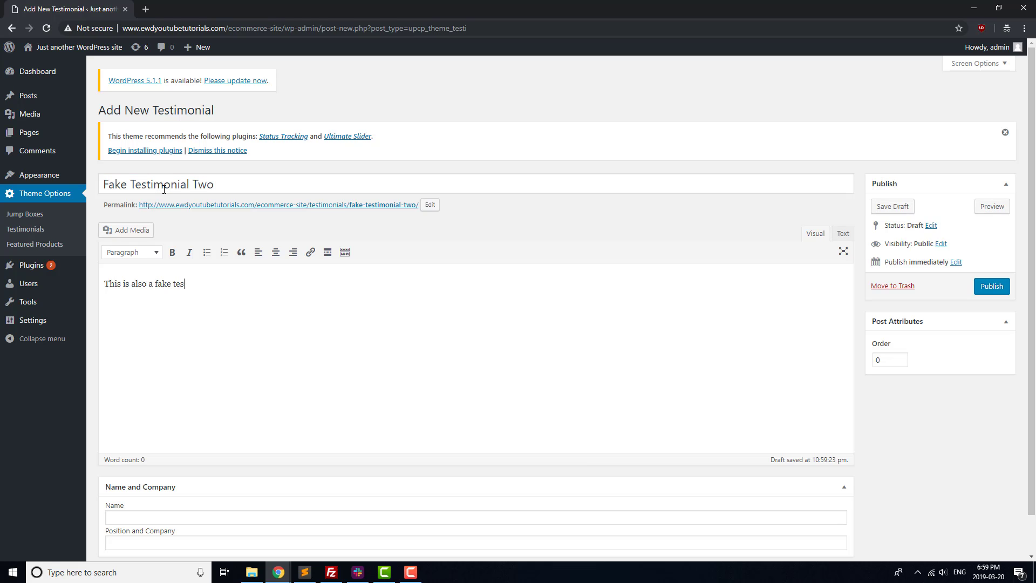
{"action": "type", "text": "timonial."}
Fill in the second testimonial author's first name and the company "Faker Enterprises", and publish it.
{"action": "left_click", "coordinate": [130, 512]}
{"action": "type", "text": "Steven"}
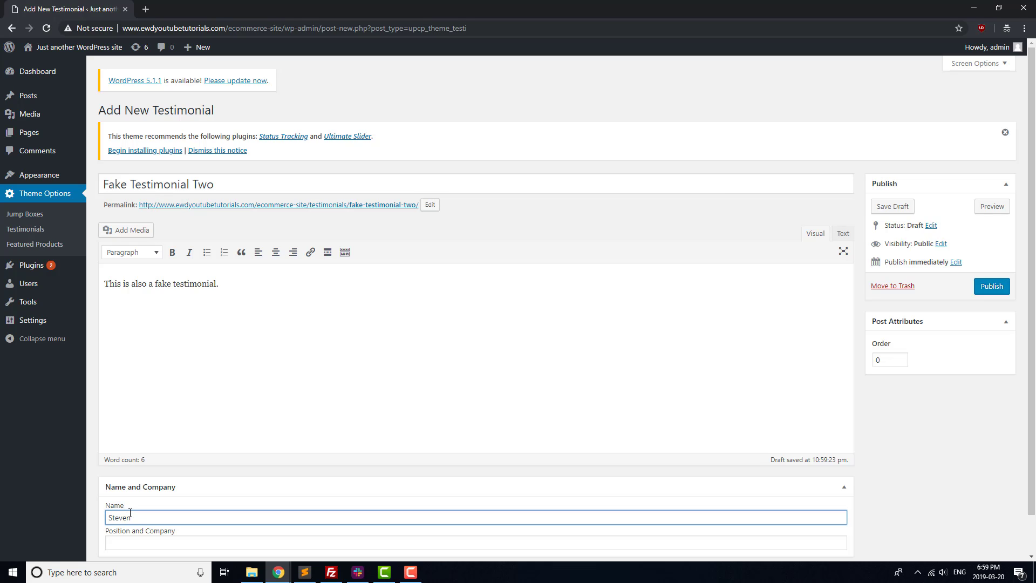
{"action": "key", "text": "Tab"}
{"action": "type", "text": "Faker Enterpric"}
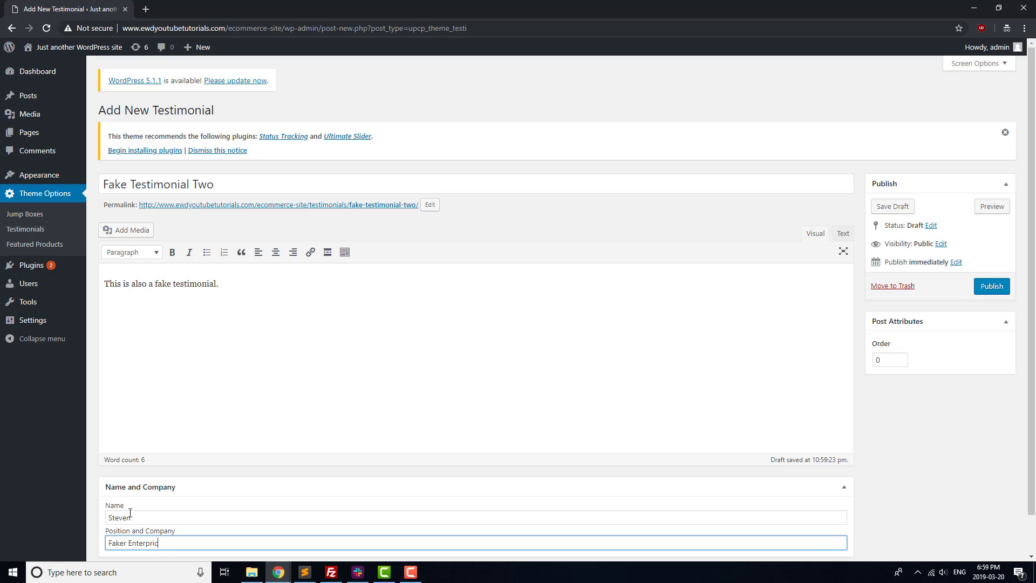
{"action": "key", "text": "BackSpace"}
{"action": "type", "text": "ses"}
{"action": "left_click", "coordinate": [991, 292]}
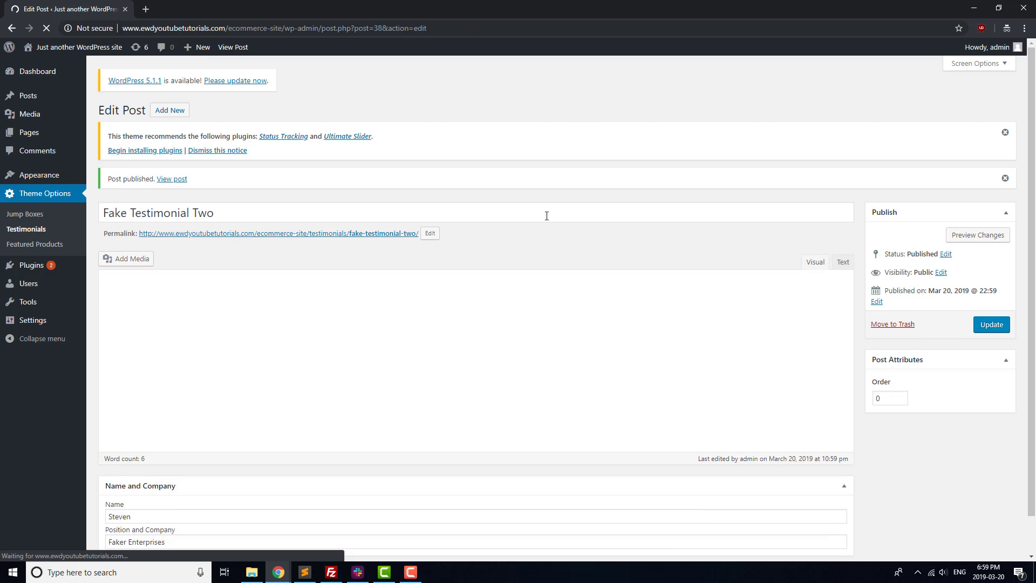
View the site's homepage in a separate tab to check the published testimonials, and close that tab.
{"action": "middle_click", "coordinate": [95, 54]}
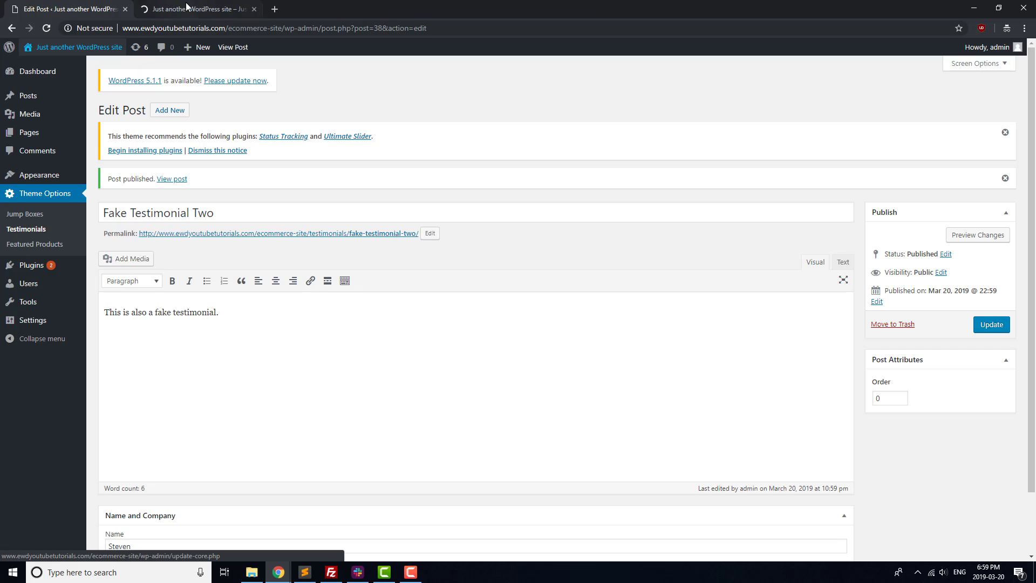
{"action": "left_click", "coordinate": [186, 6]}
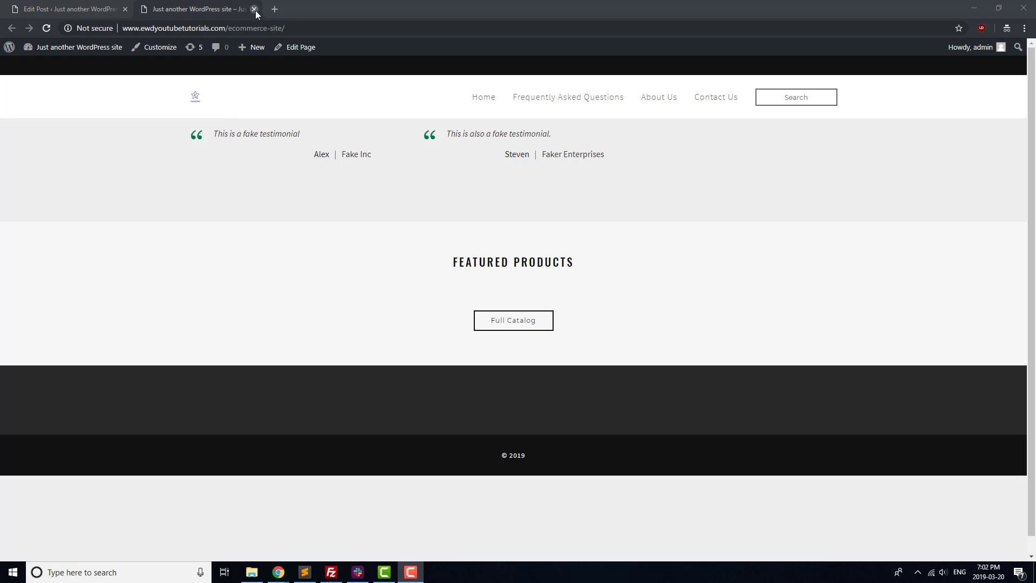
{"action": "left_click", "coordinate": [254, 10]}
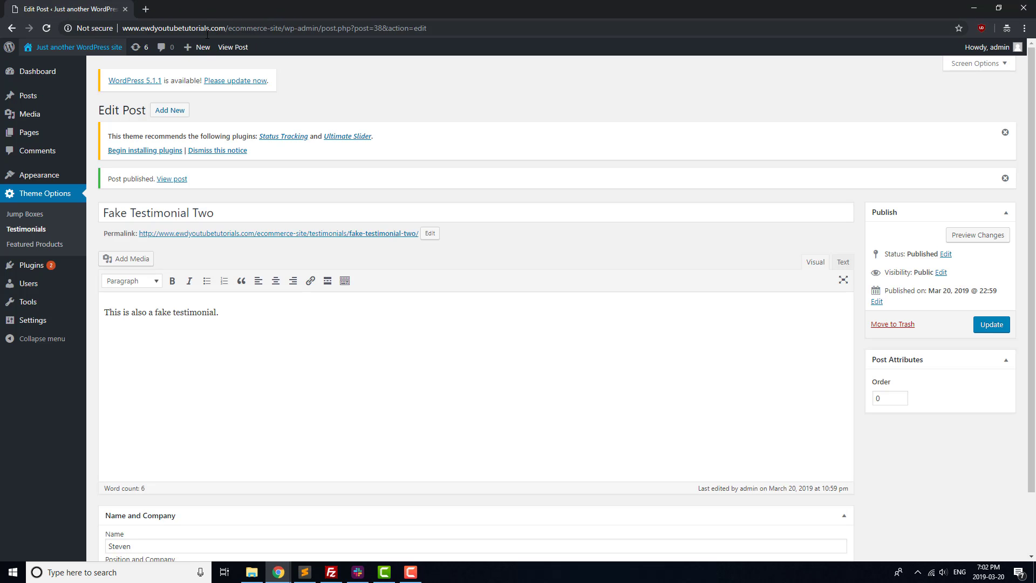
Set the theme's Featured Products Type to WooCommerce and add an entry to the featured products.
{"action": "left_click", "coordinate": [58, 243]}
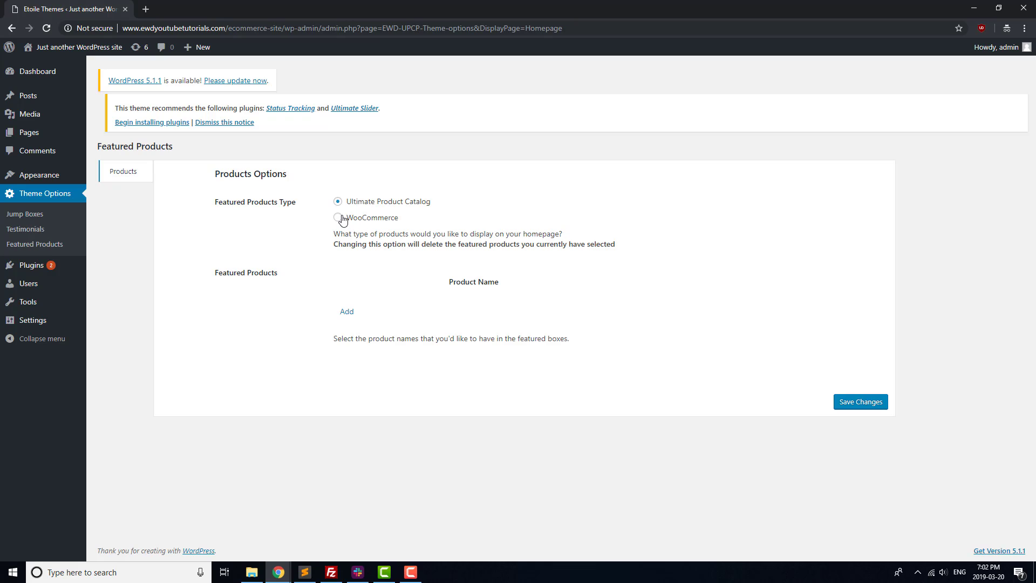
{"action": "left_click", "coordinate": [339, 217]}
{"action": "left_click", "coordinate": [348, 311]}
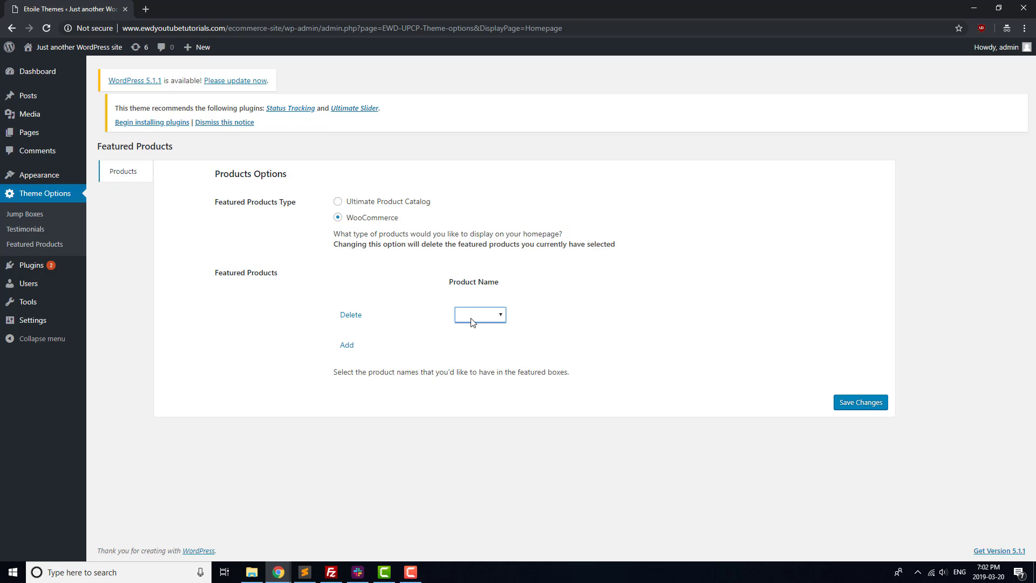